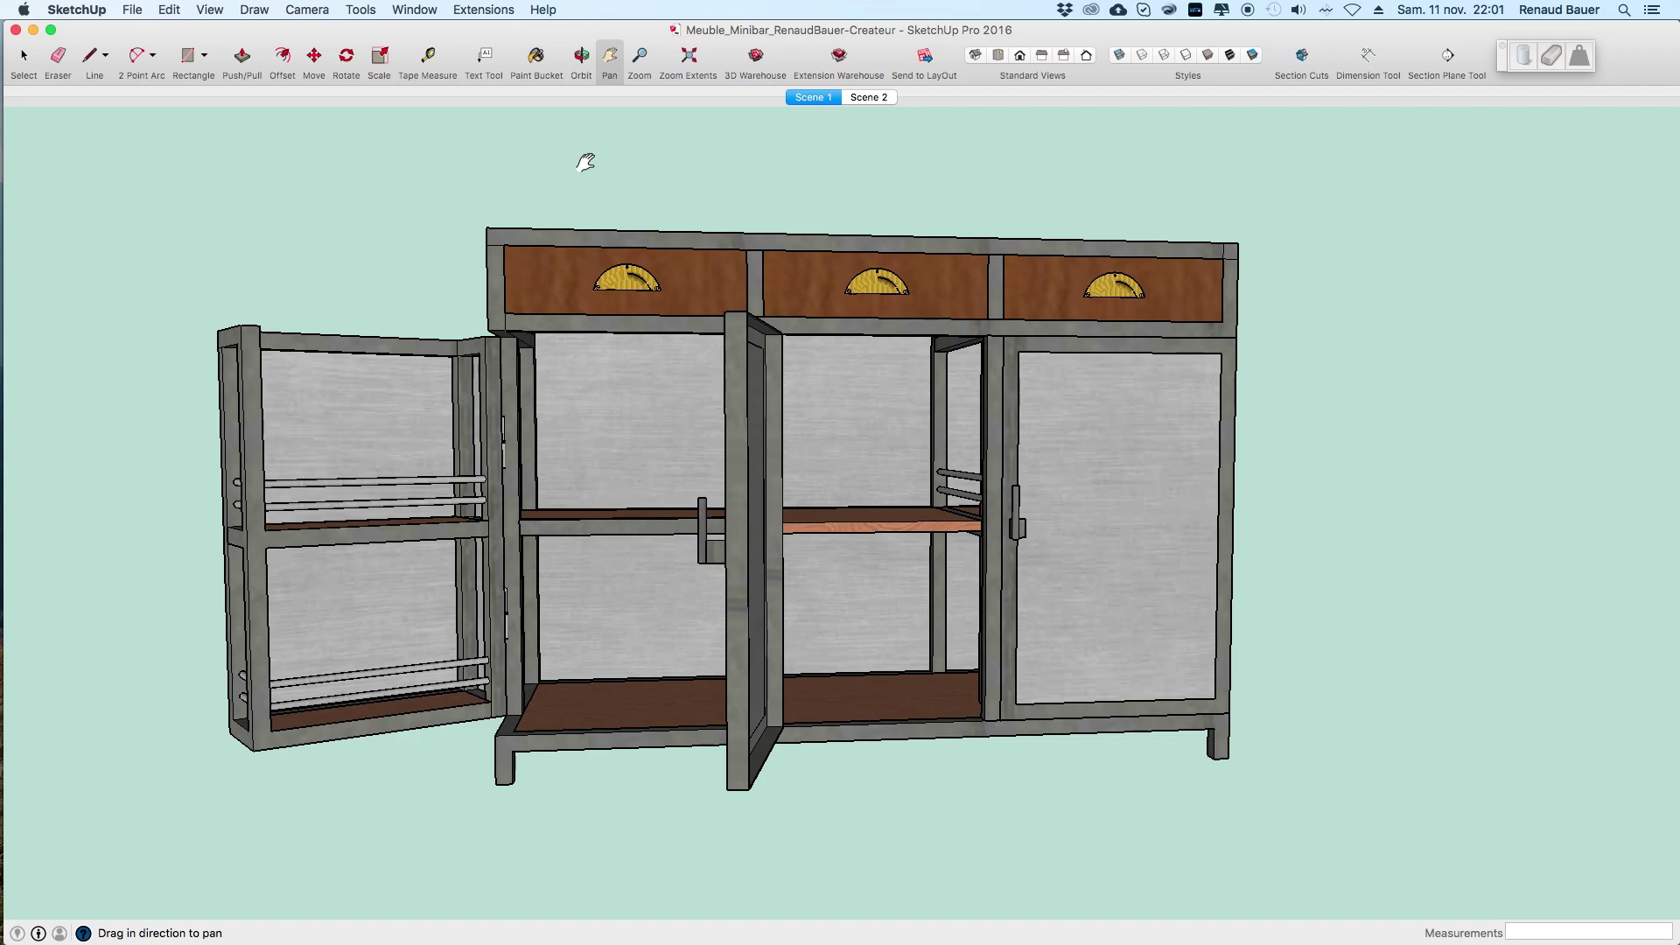
Bring the YouTube window forward and expand the minibar buffet video's full description.
key(ctrl+Up)
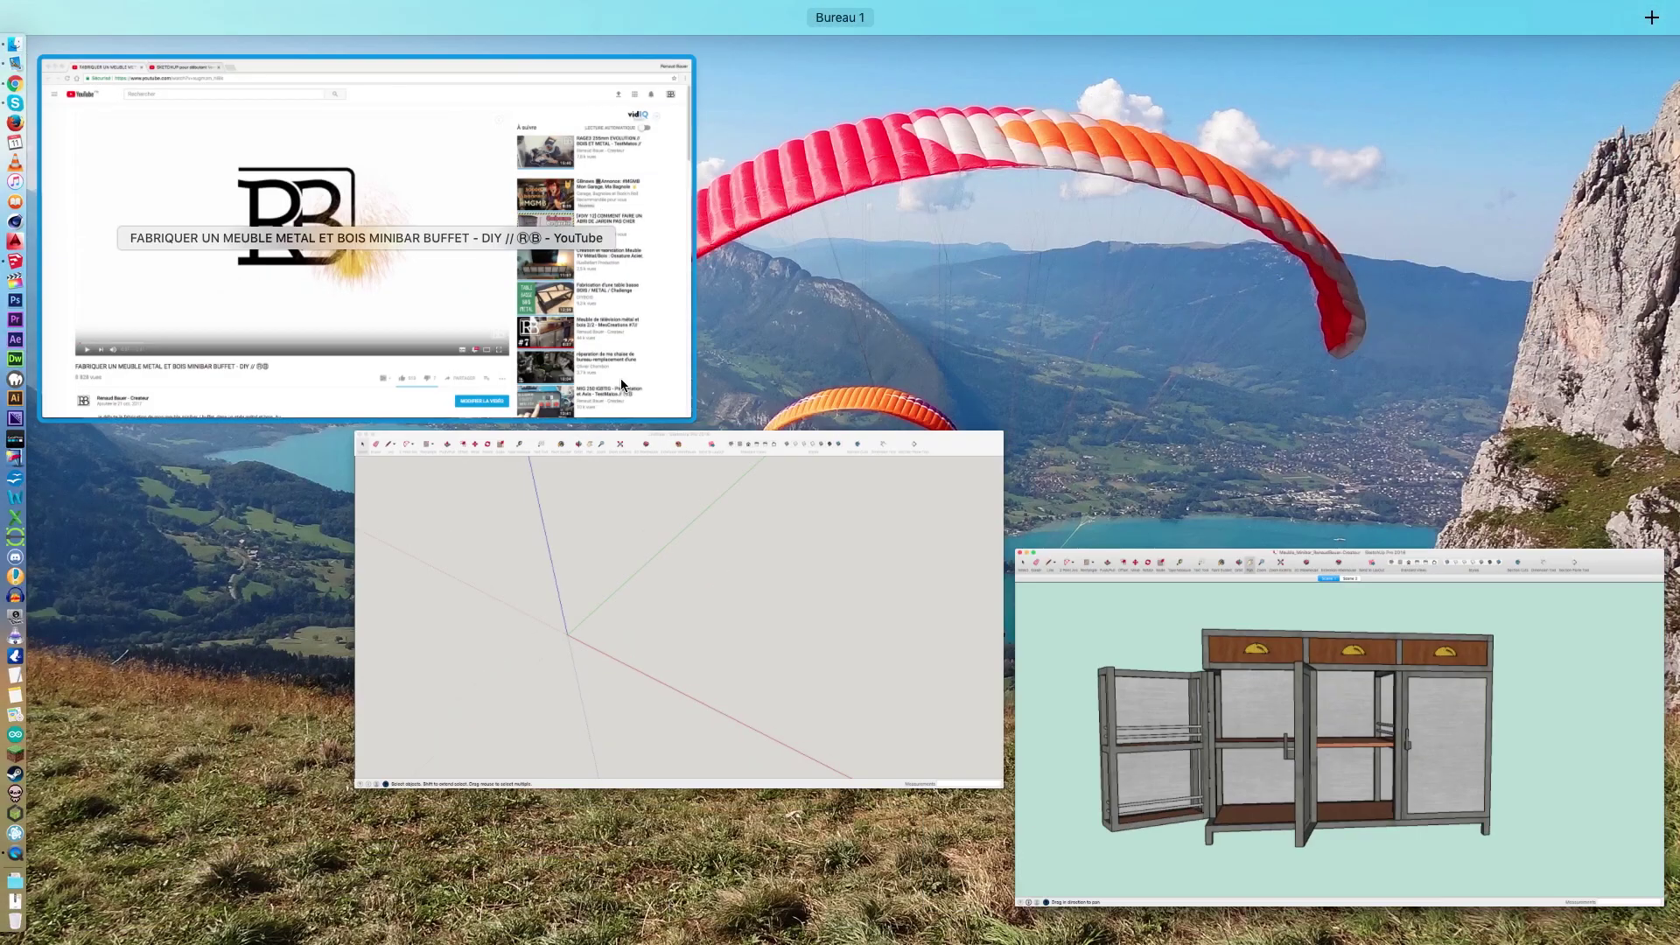
click(355, 250)
scroll(45, 612, down, 5)
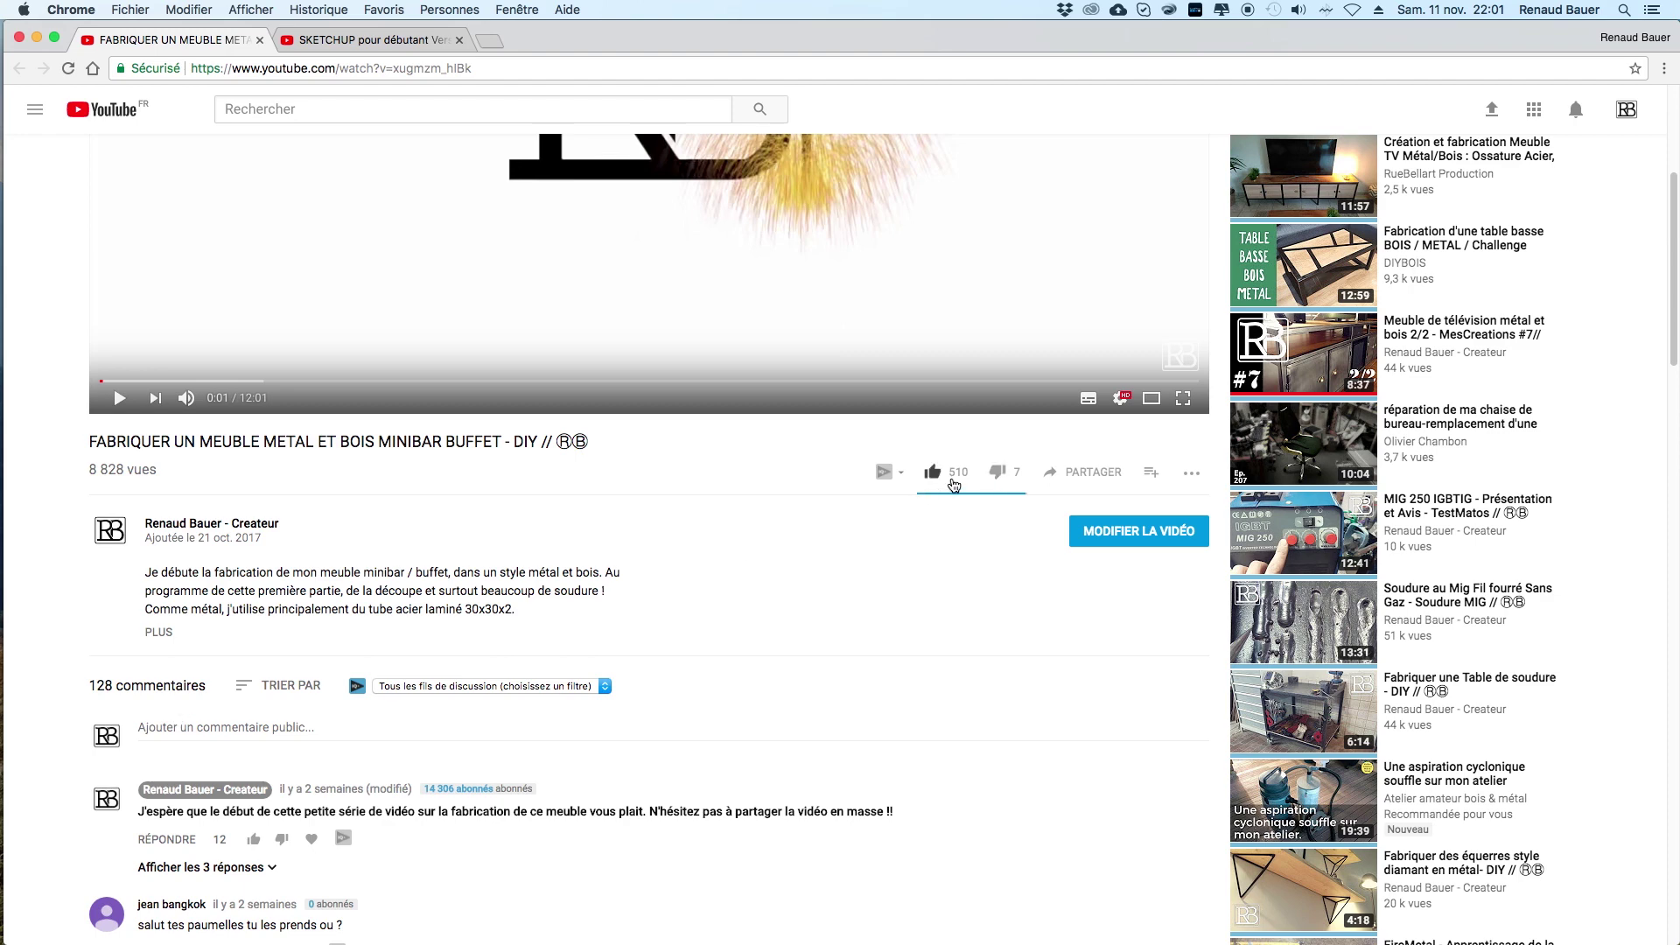
click(158, 633)
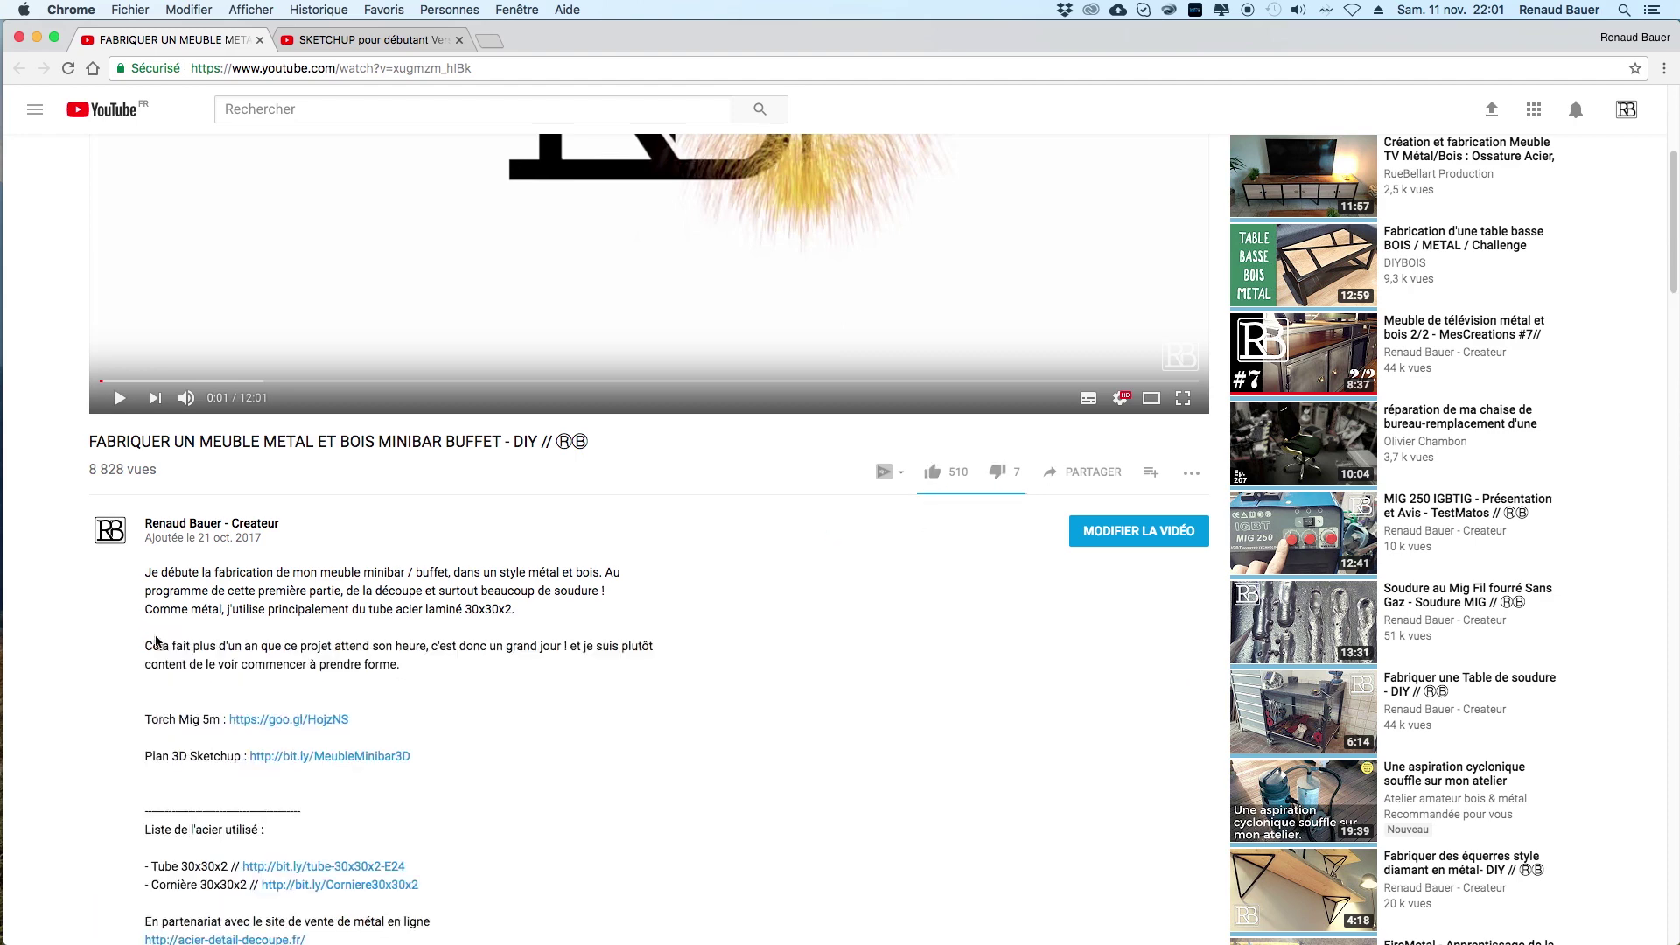
Read the description, select 'Sketchup' by the 3D plan link, then go to SKETCHUP pour débutant.
scroll(477, 778, down, 1)
scroll(477, 778, down, 1)
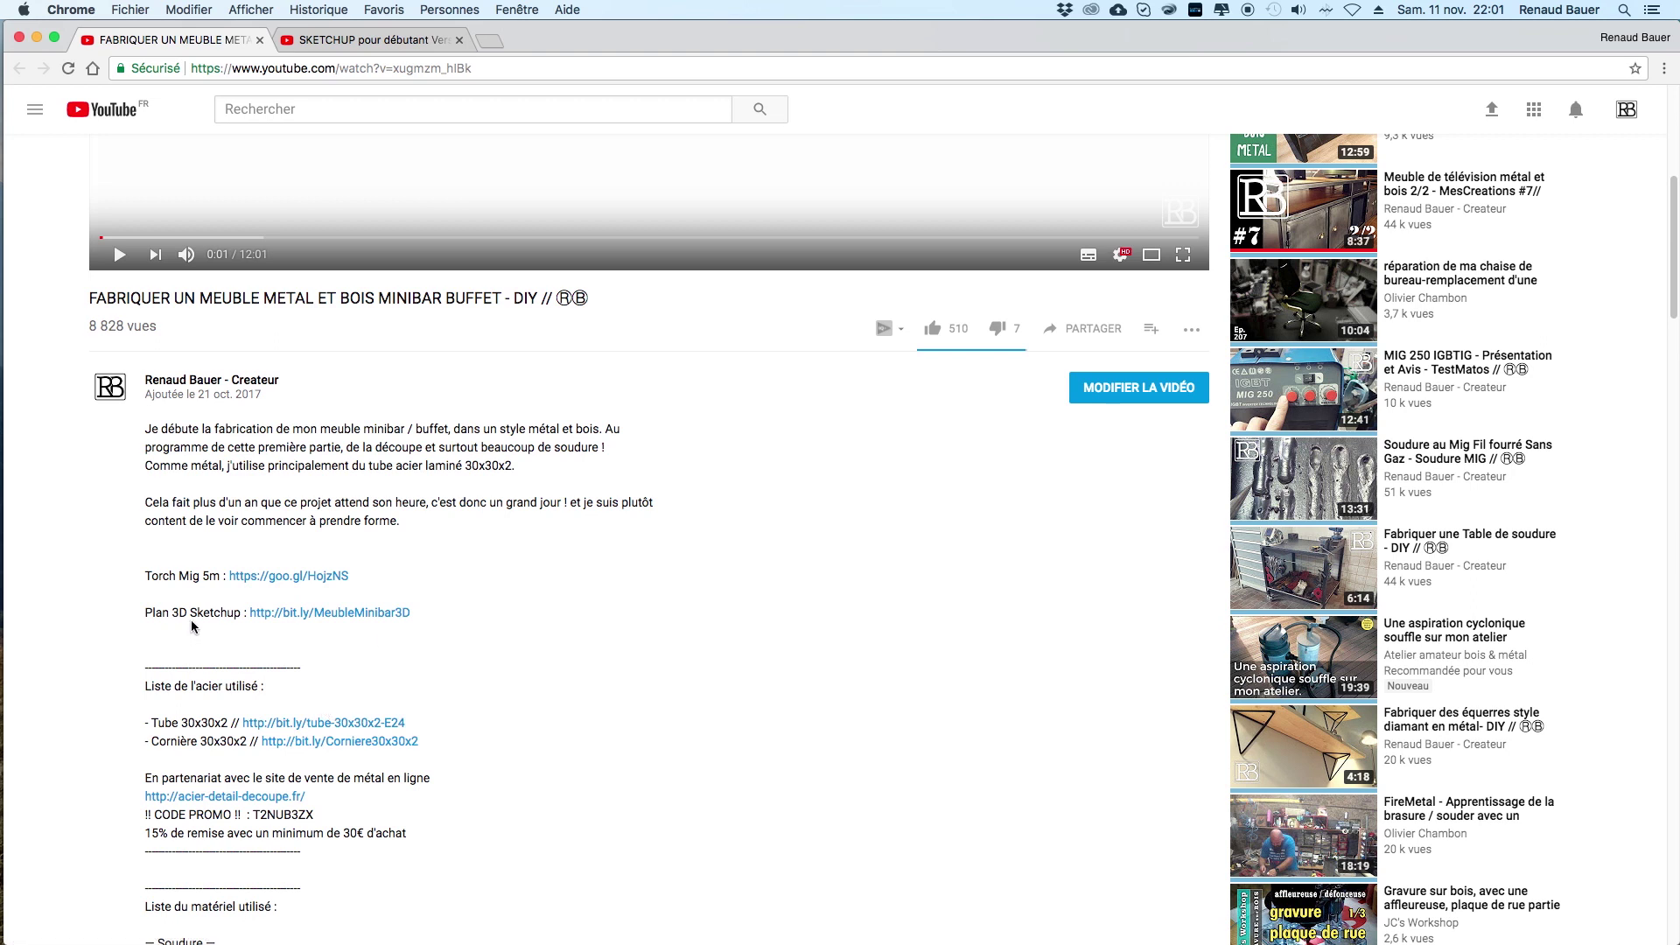
drag(190, 612, 239, 612)
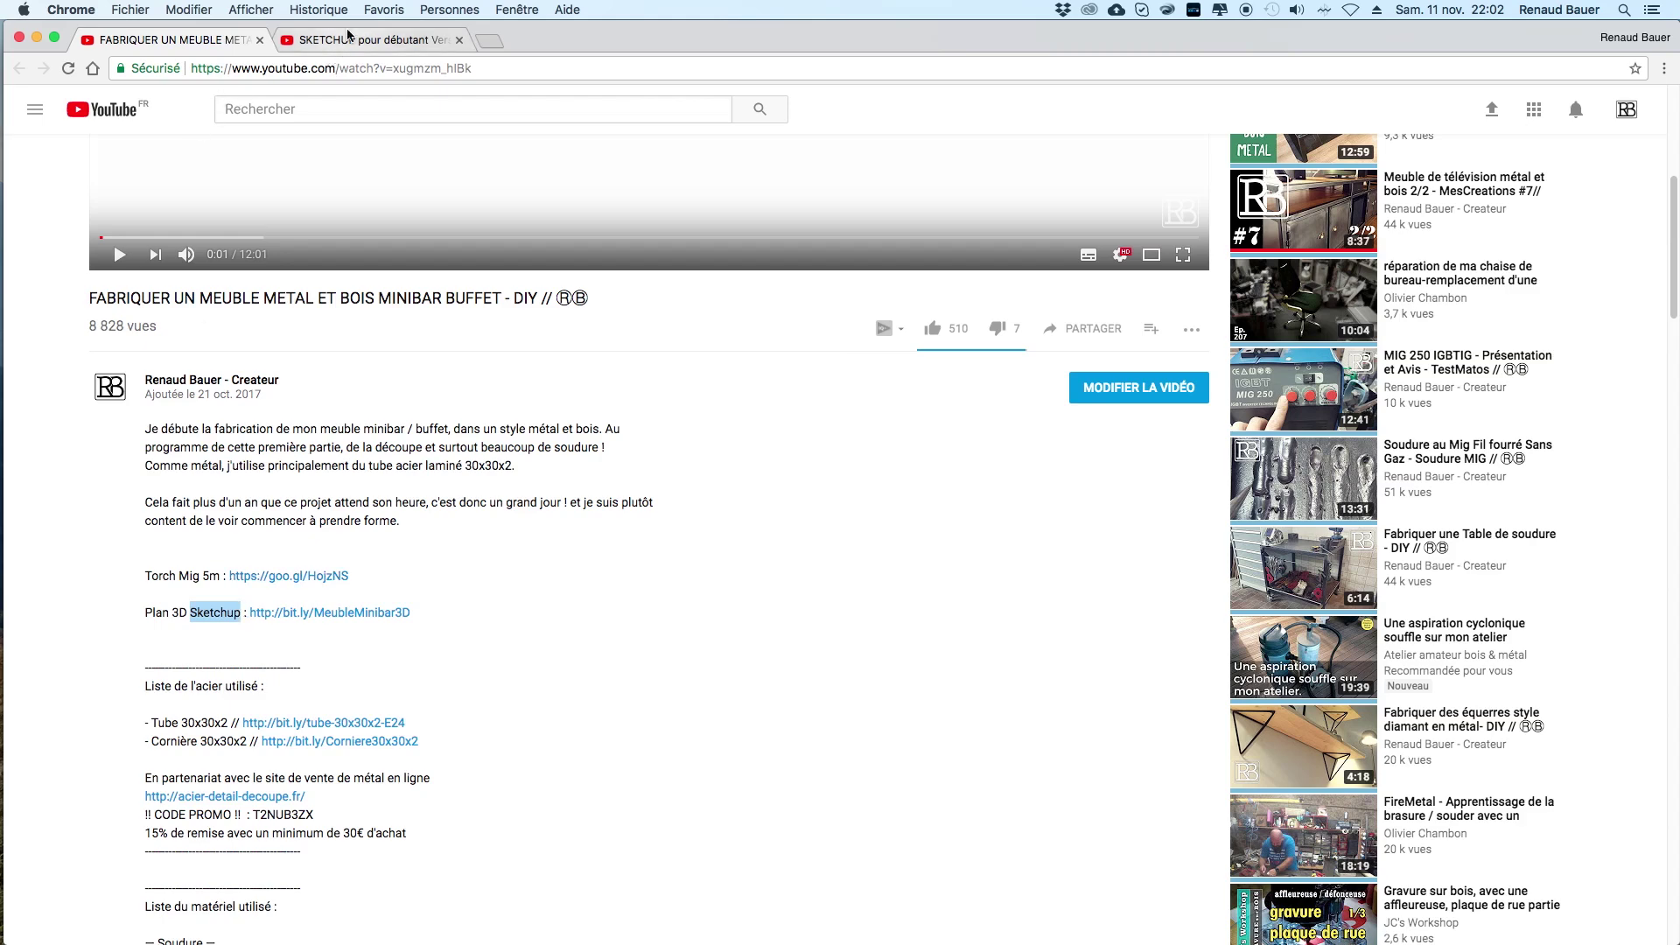
click(351, 41)
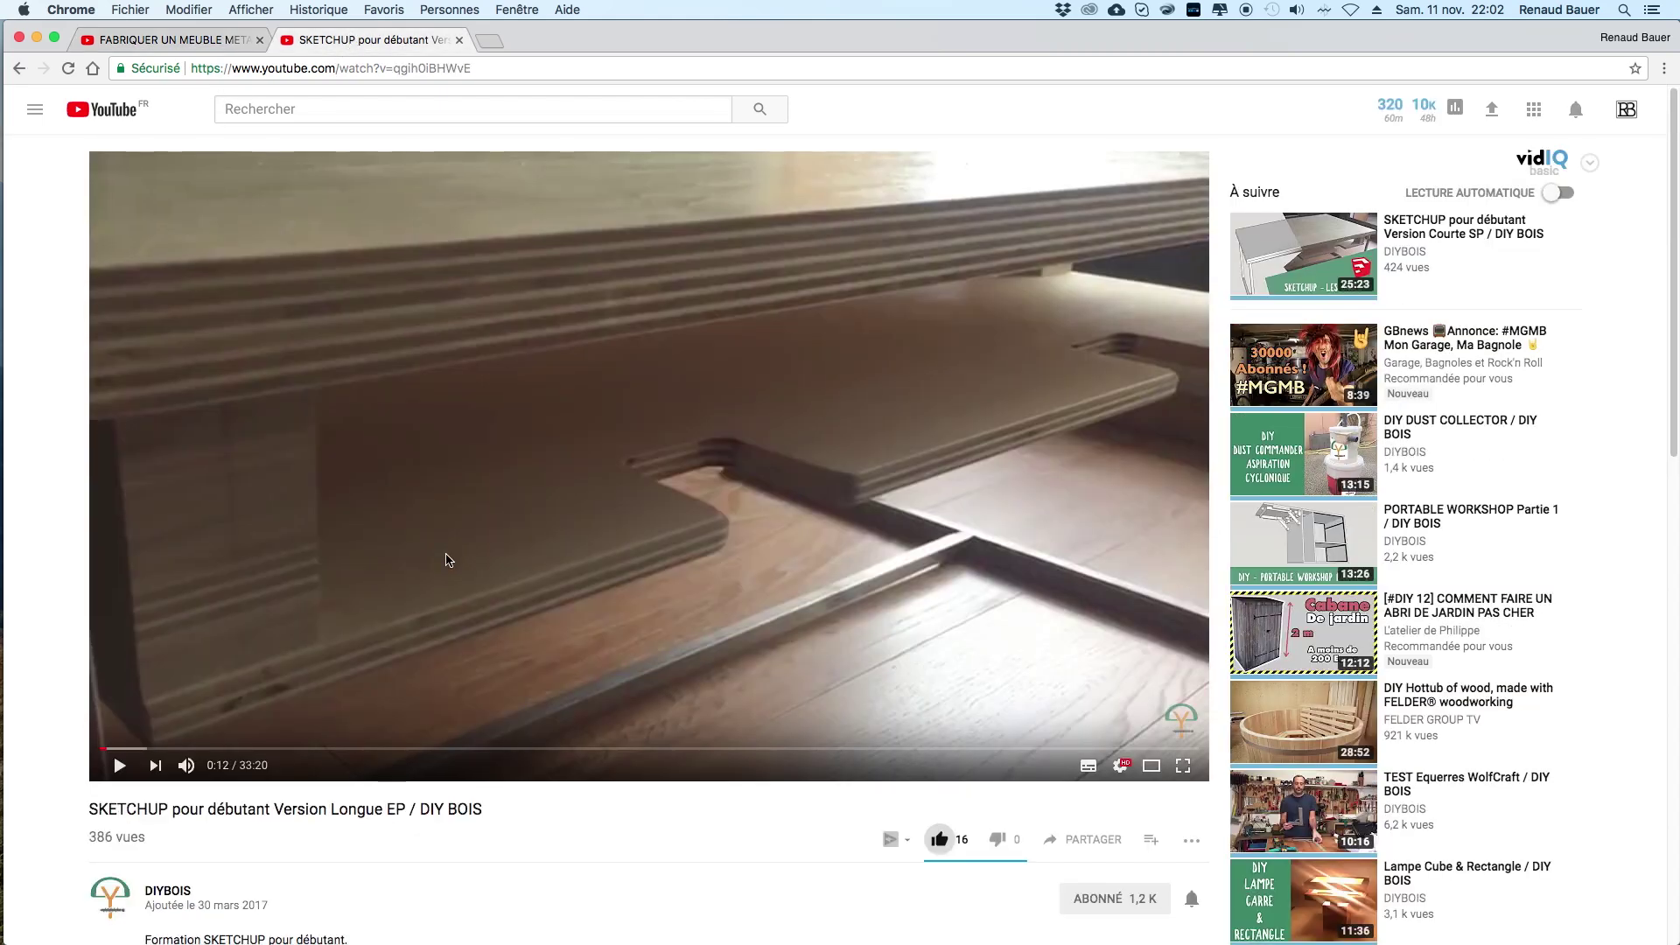
Scroll the beginner SketchUp video page, then return to the overview of all open windows.
scroll(450, 560, down, 3)
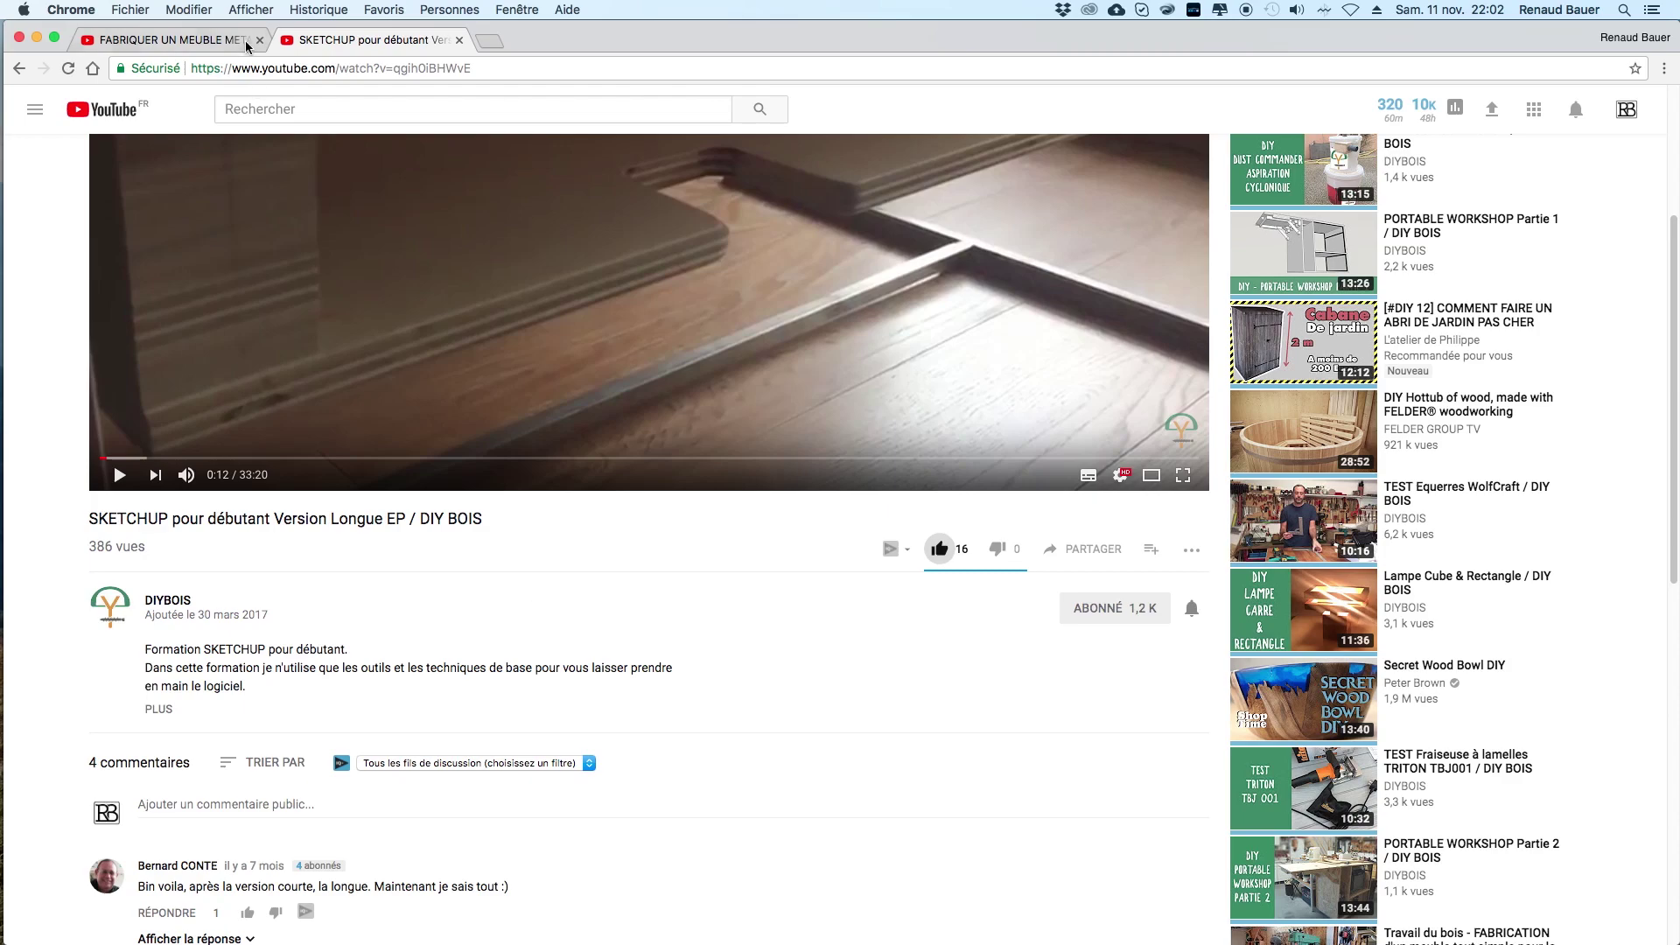
key(ctrl+Up)
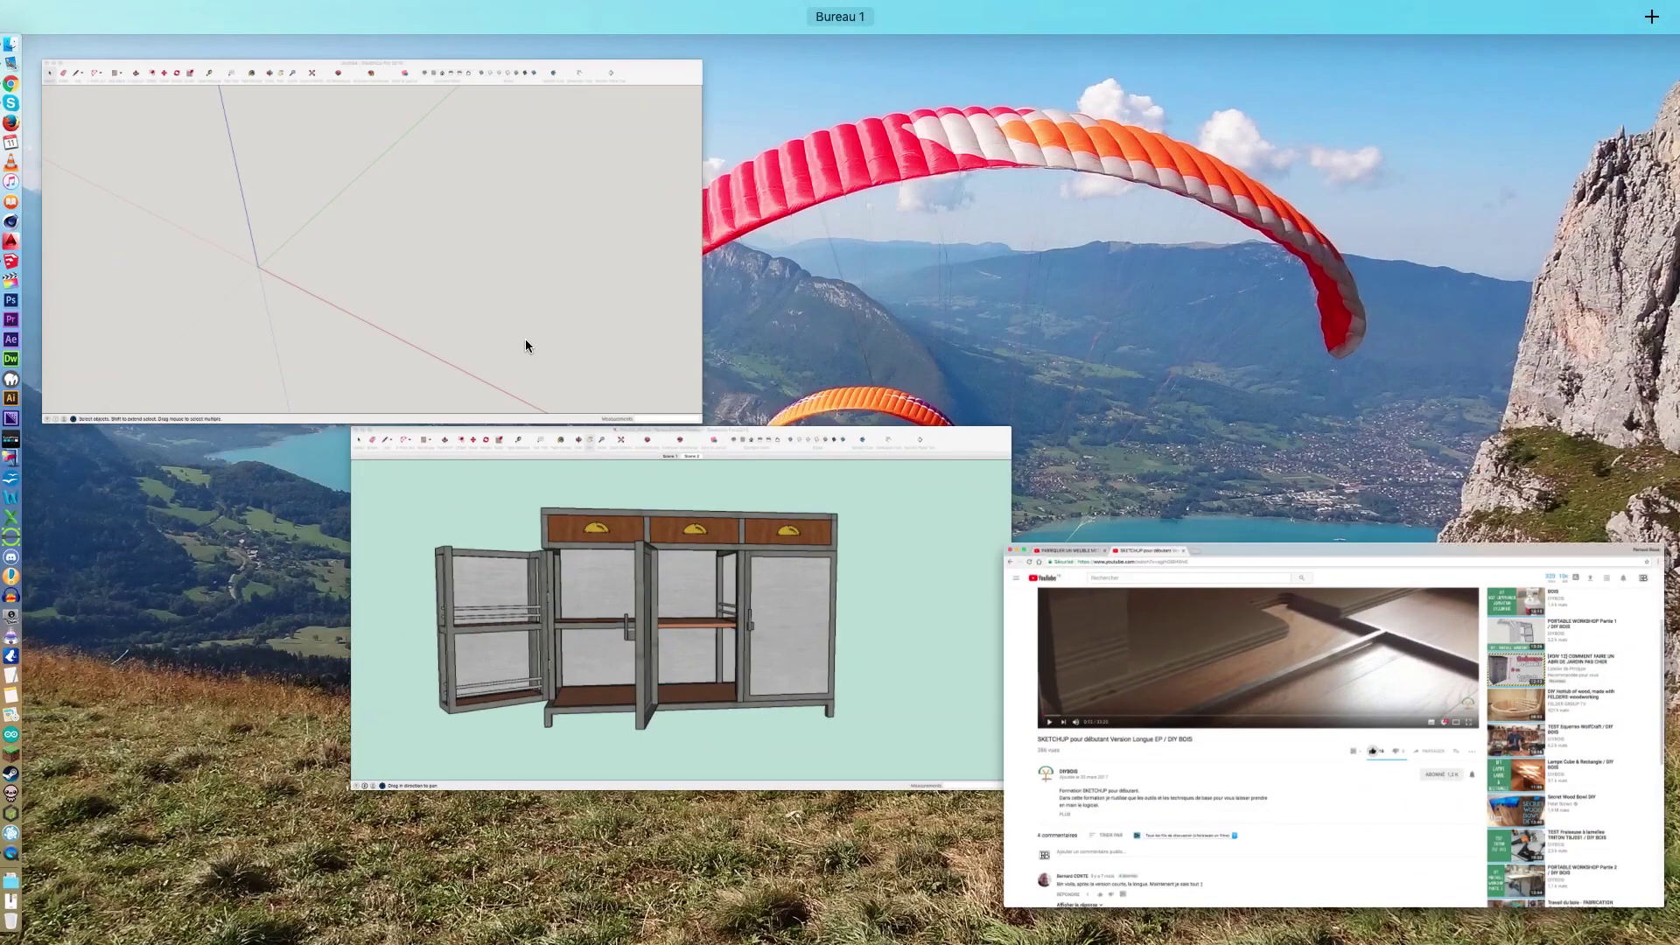
Open the recently used minibar cabinet model in SketchUp in place of the empty drawing.
click(525, 338)
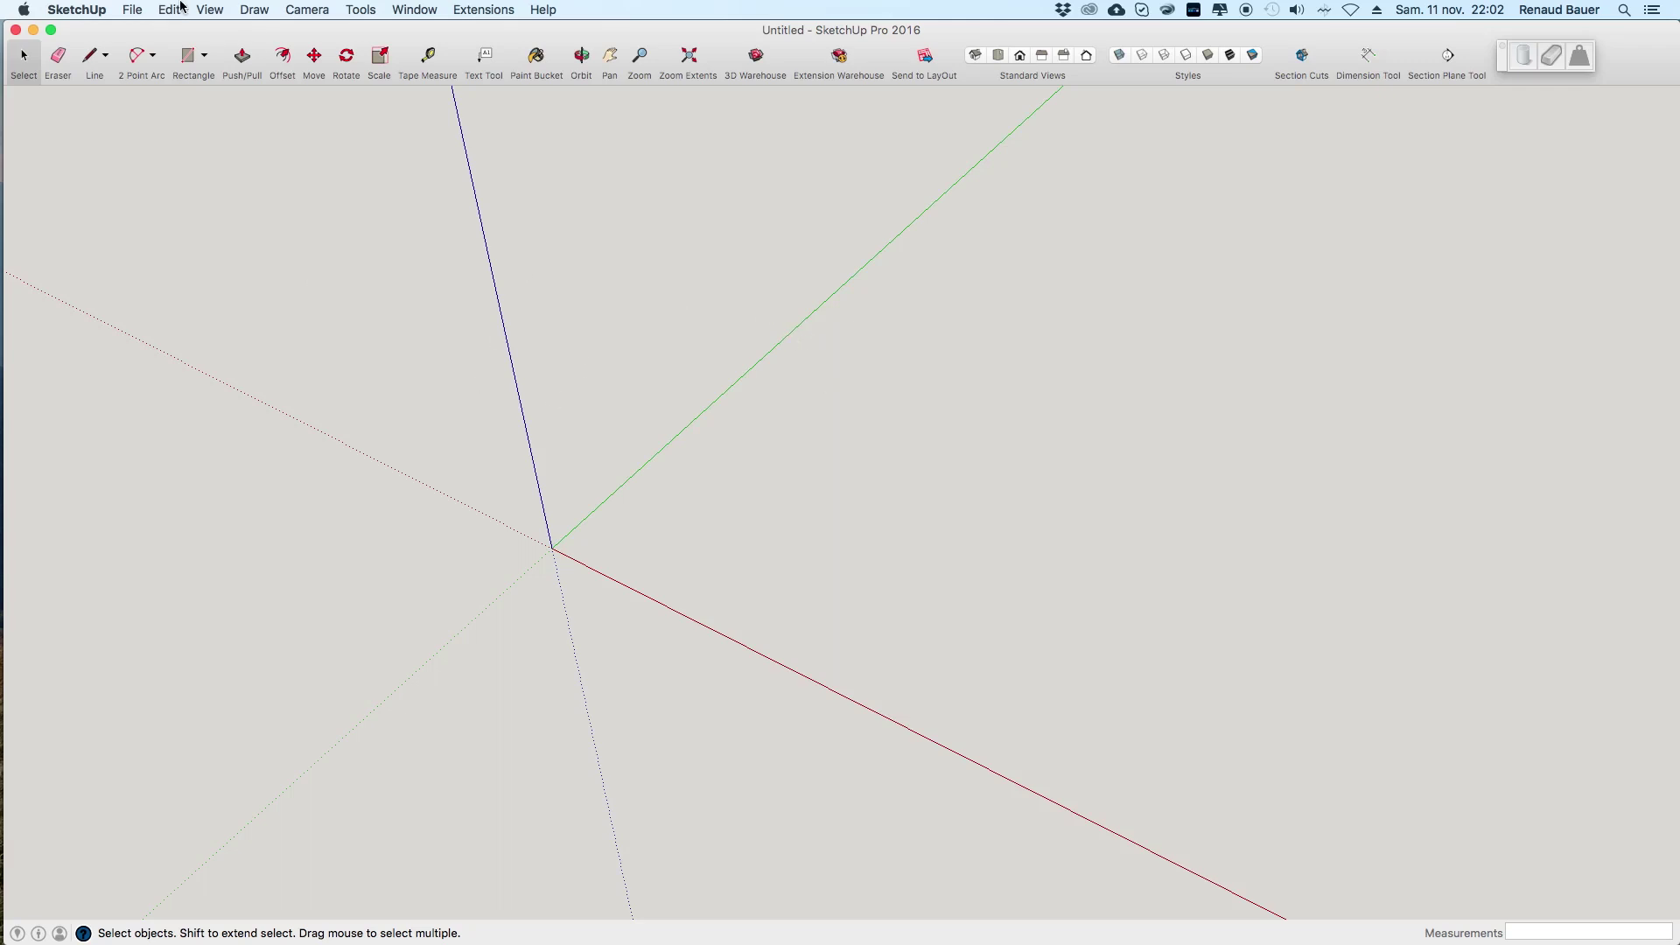
click(135, 10)
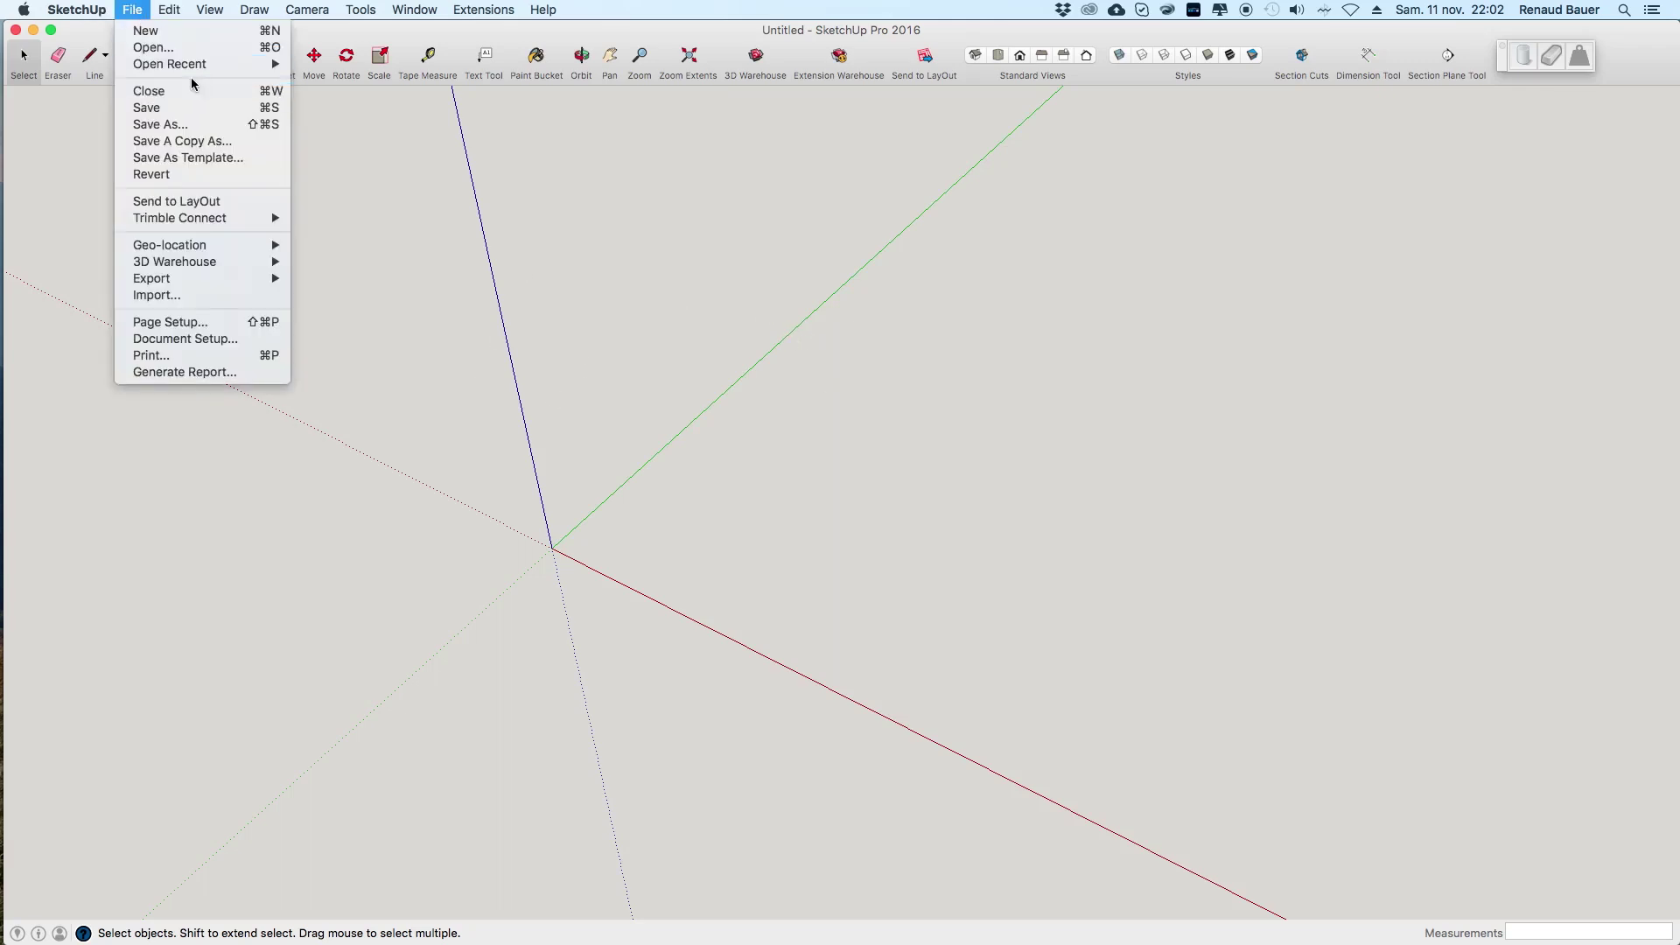
mouse_move(169, 63)
click(354, 70)
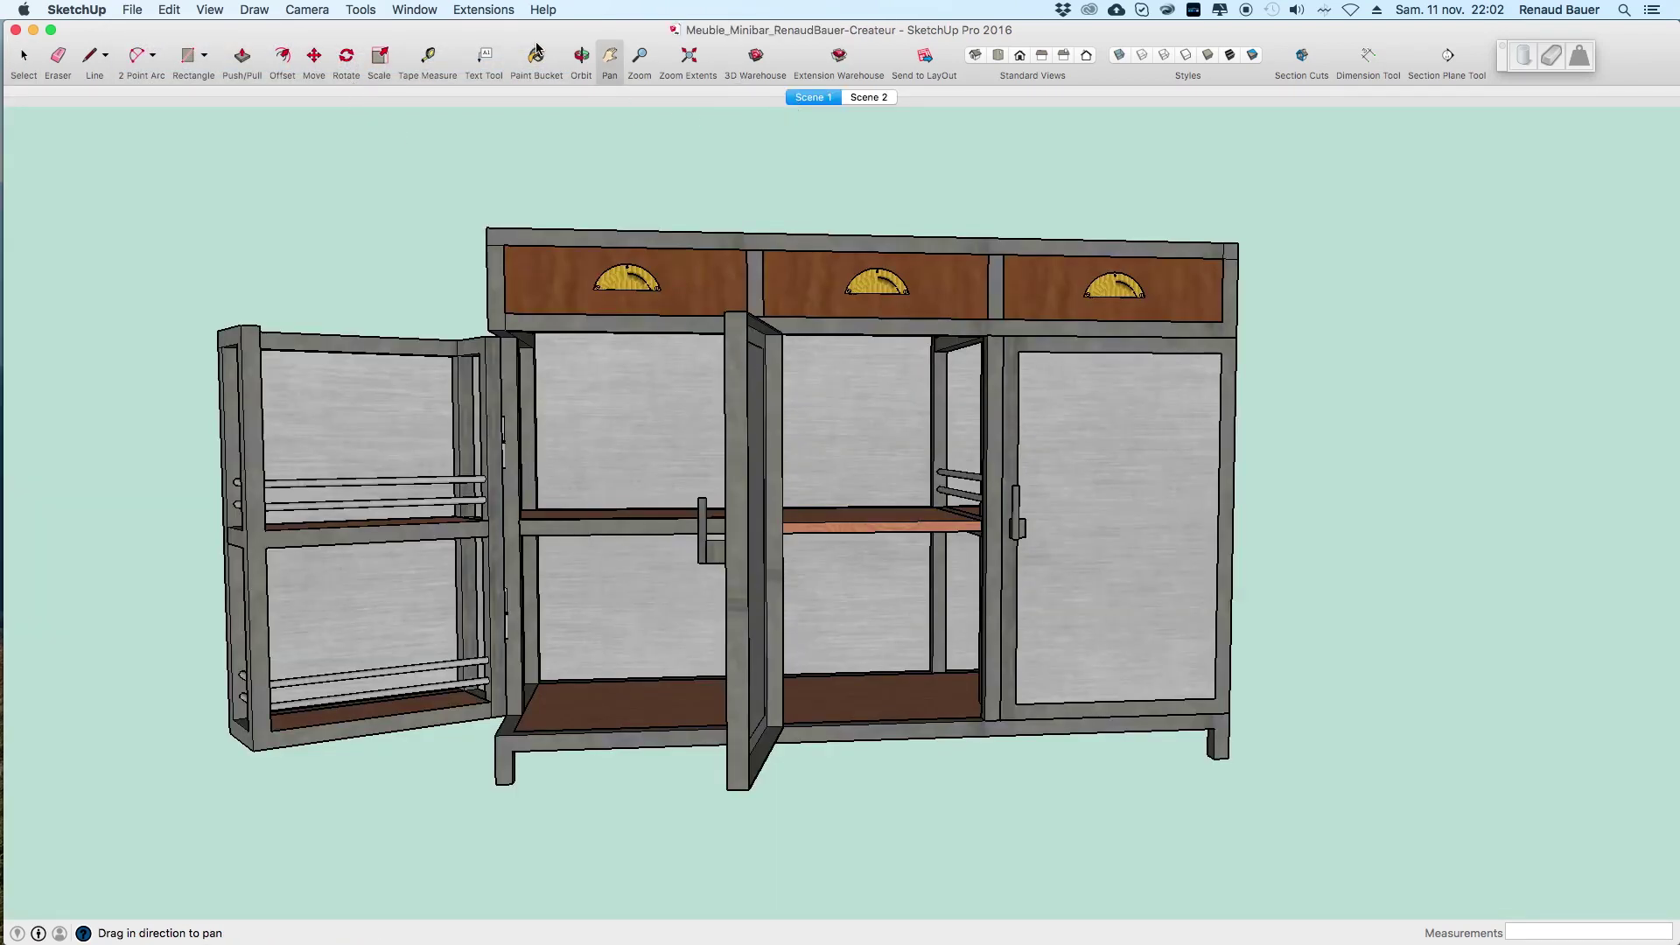
Orbit the cabinet away and back to a more frontal viewing angle.
click(581, 58)
mouse_move(781, 306)
mouse_down()
mouse_move(1034, 480)
mouse_move(776, 619)
mouse_move(1351, 562)
mouse_move(1283, 307)
mouse_move(1150, 480)
mouse_move(1005, 135)
mouse_move(1125, 577)
mouse_up()
mouse_move(739, 465)
mouse_down()
mouse_move(1001, 482)
mouse_move(999, 453)
mouse_up()
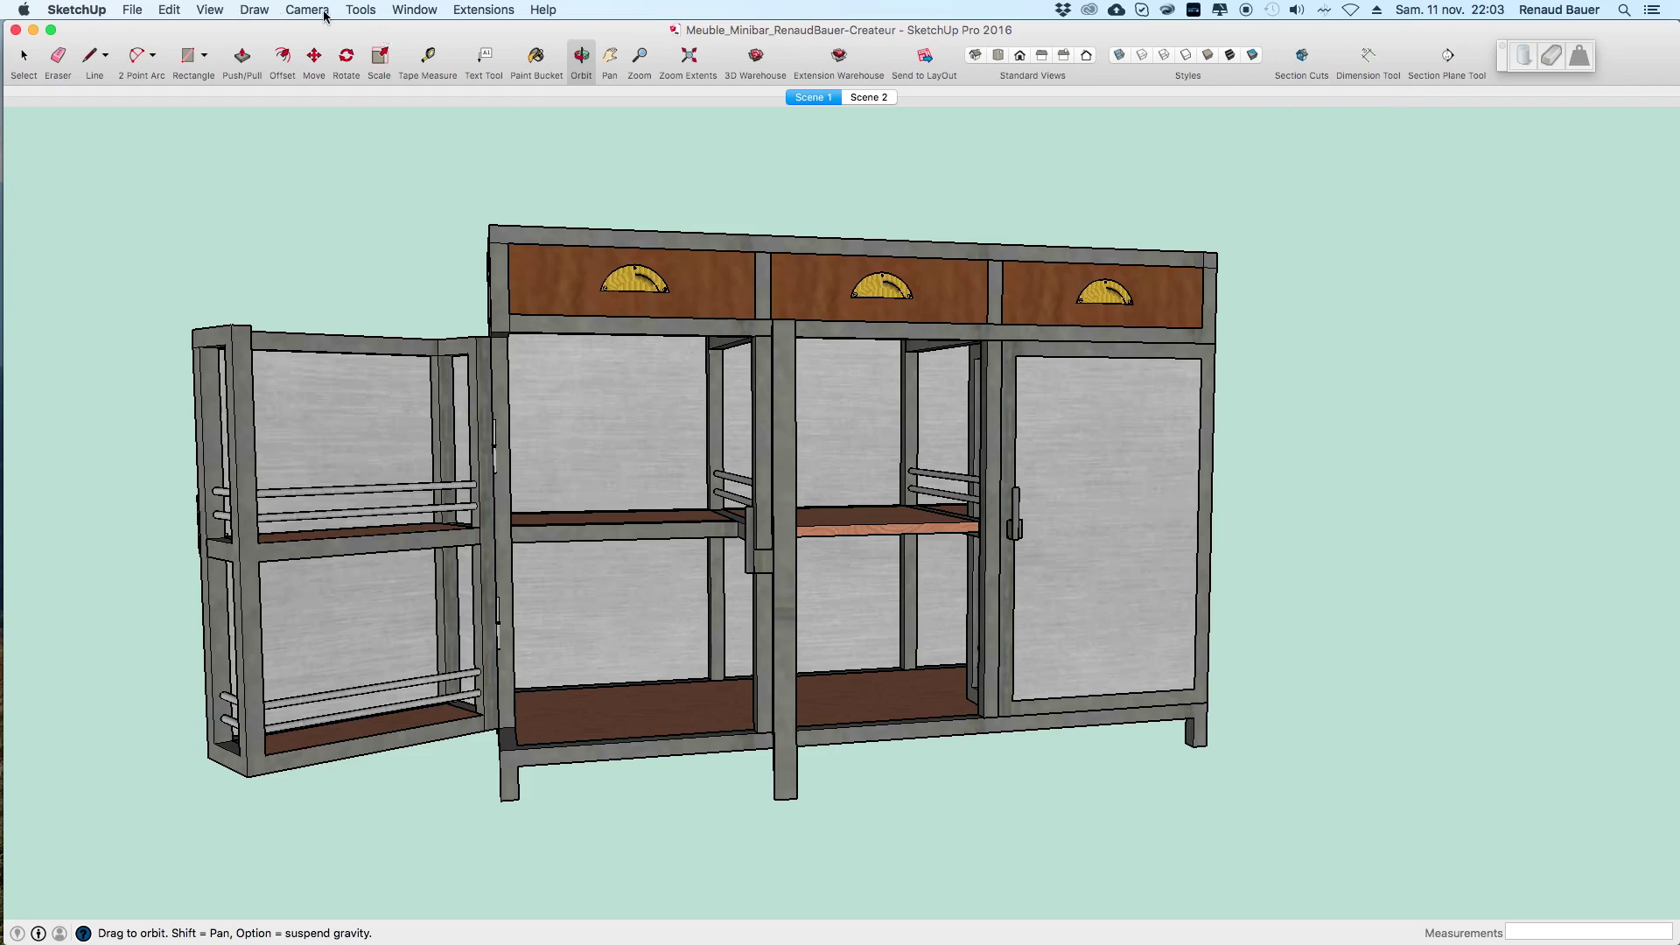
click(363, 13)
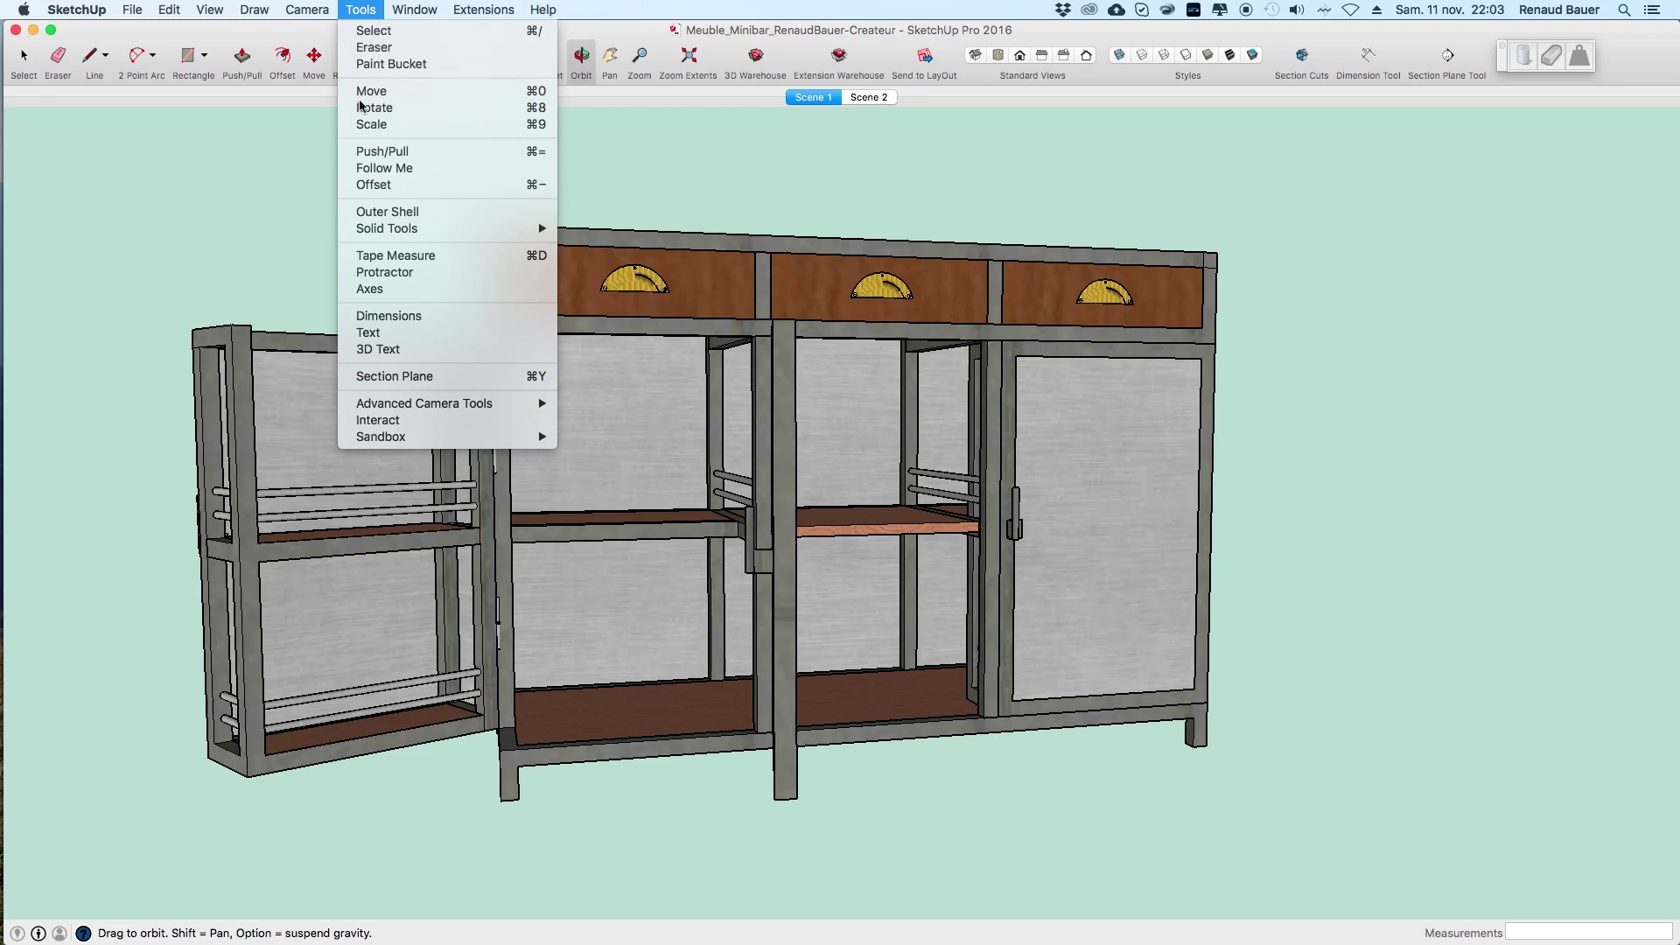
click(386, 320)
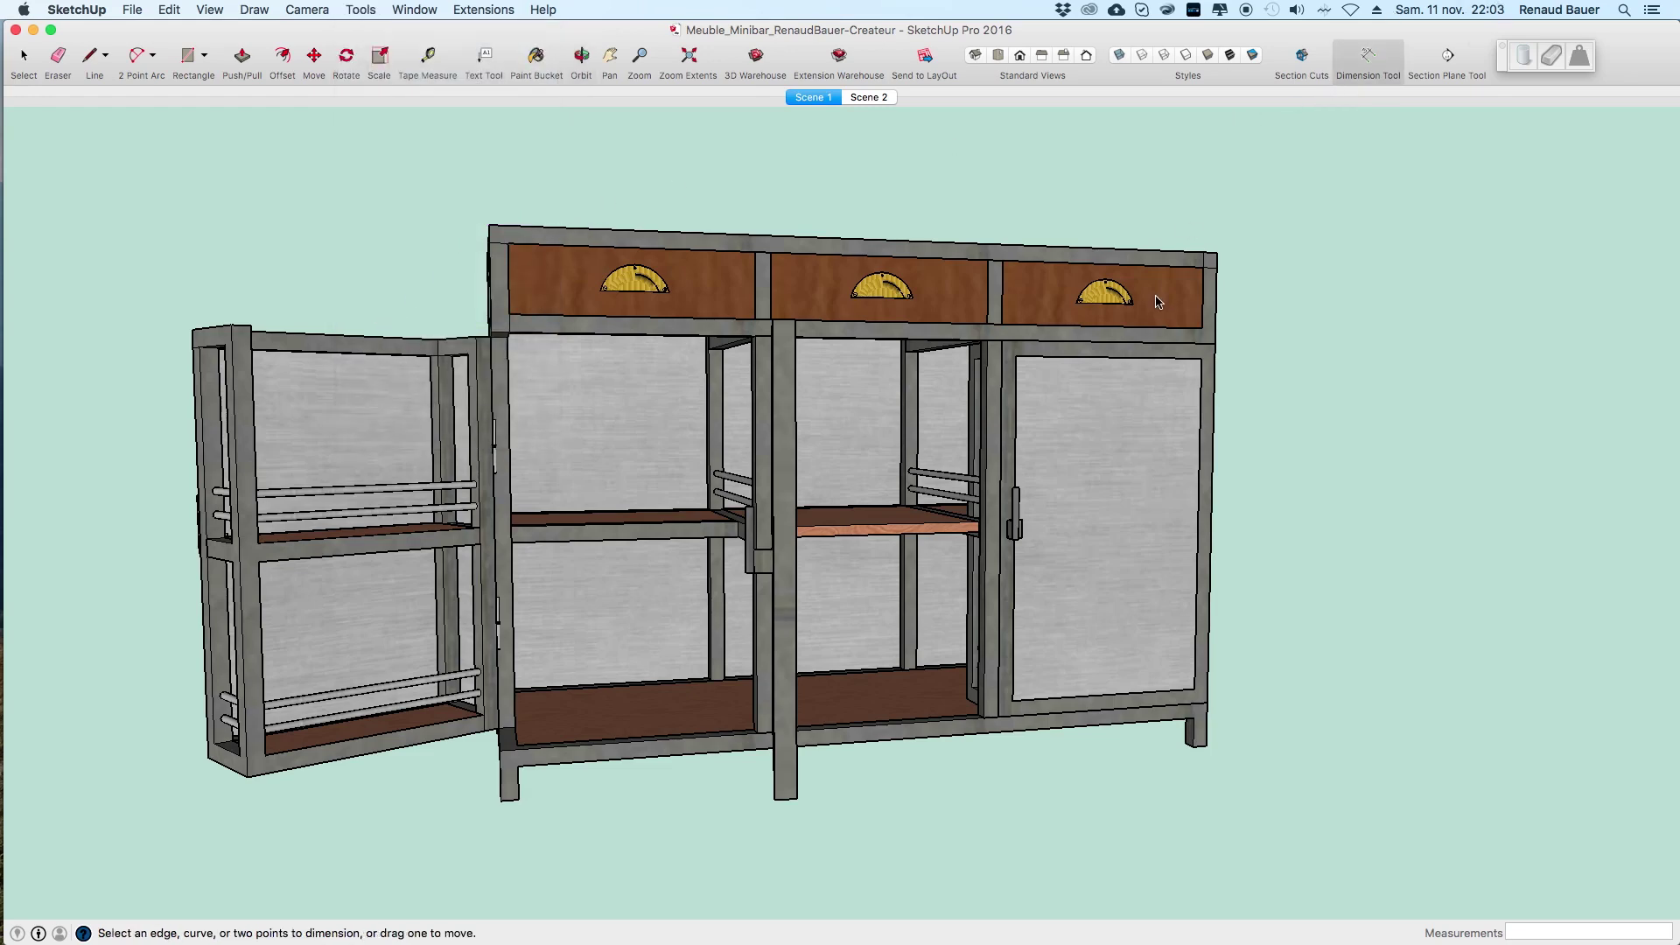
click(1213, 257)
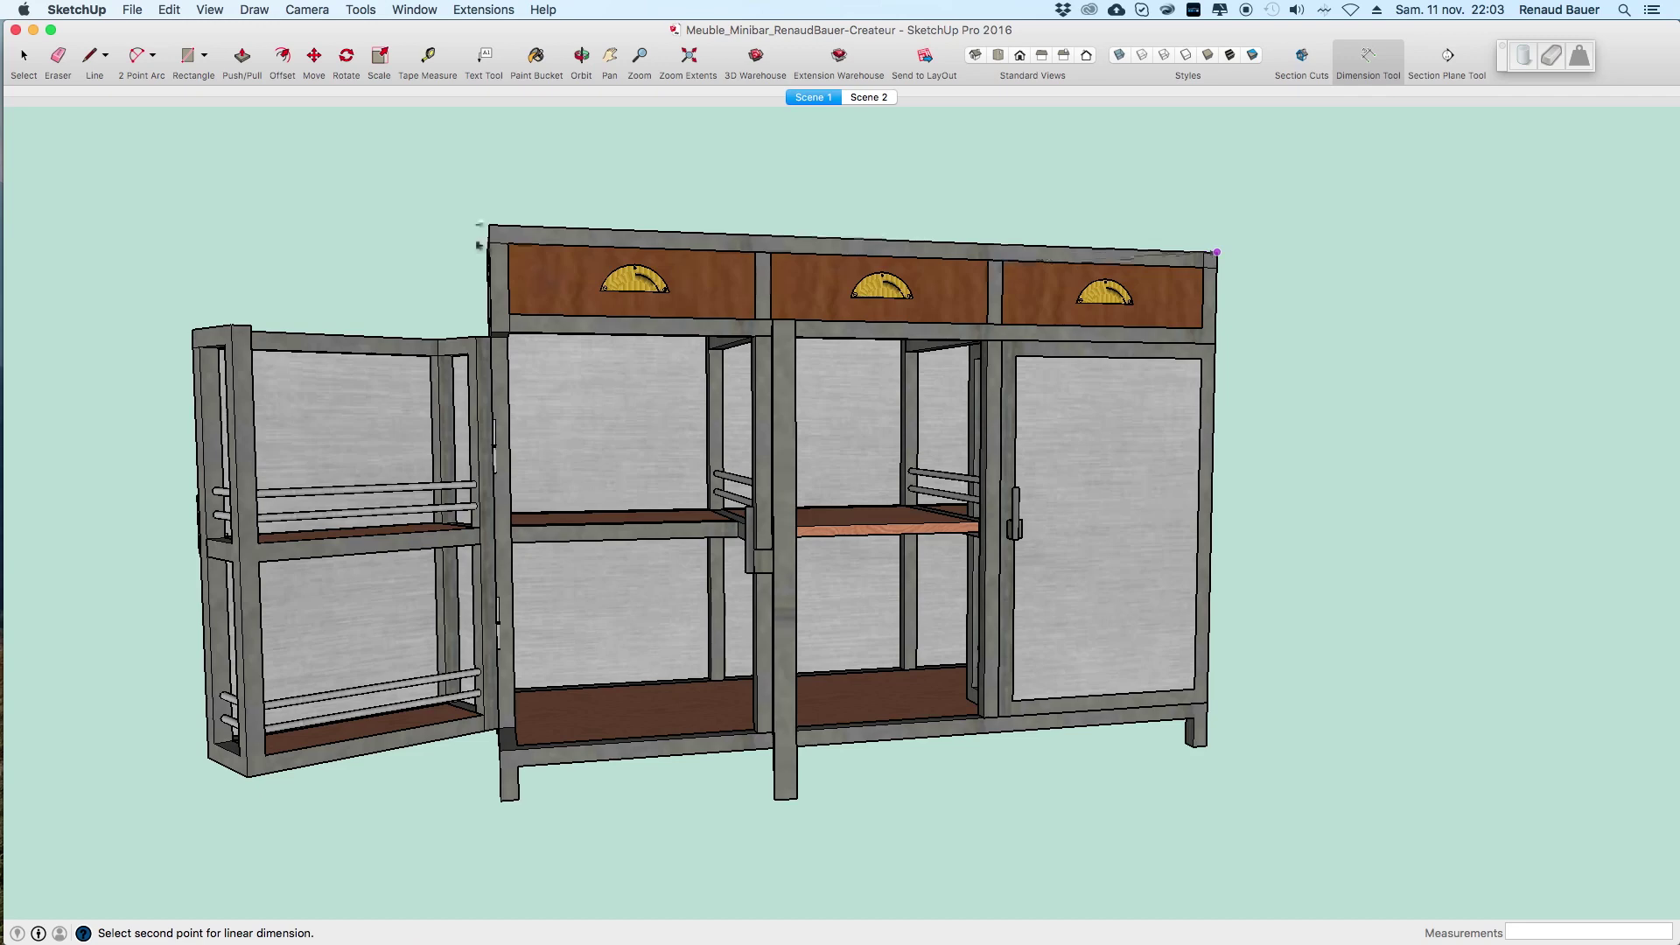
click(490, 226)
click(722, 206)
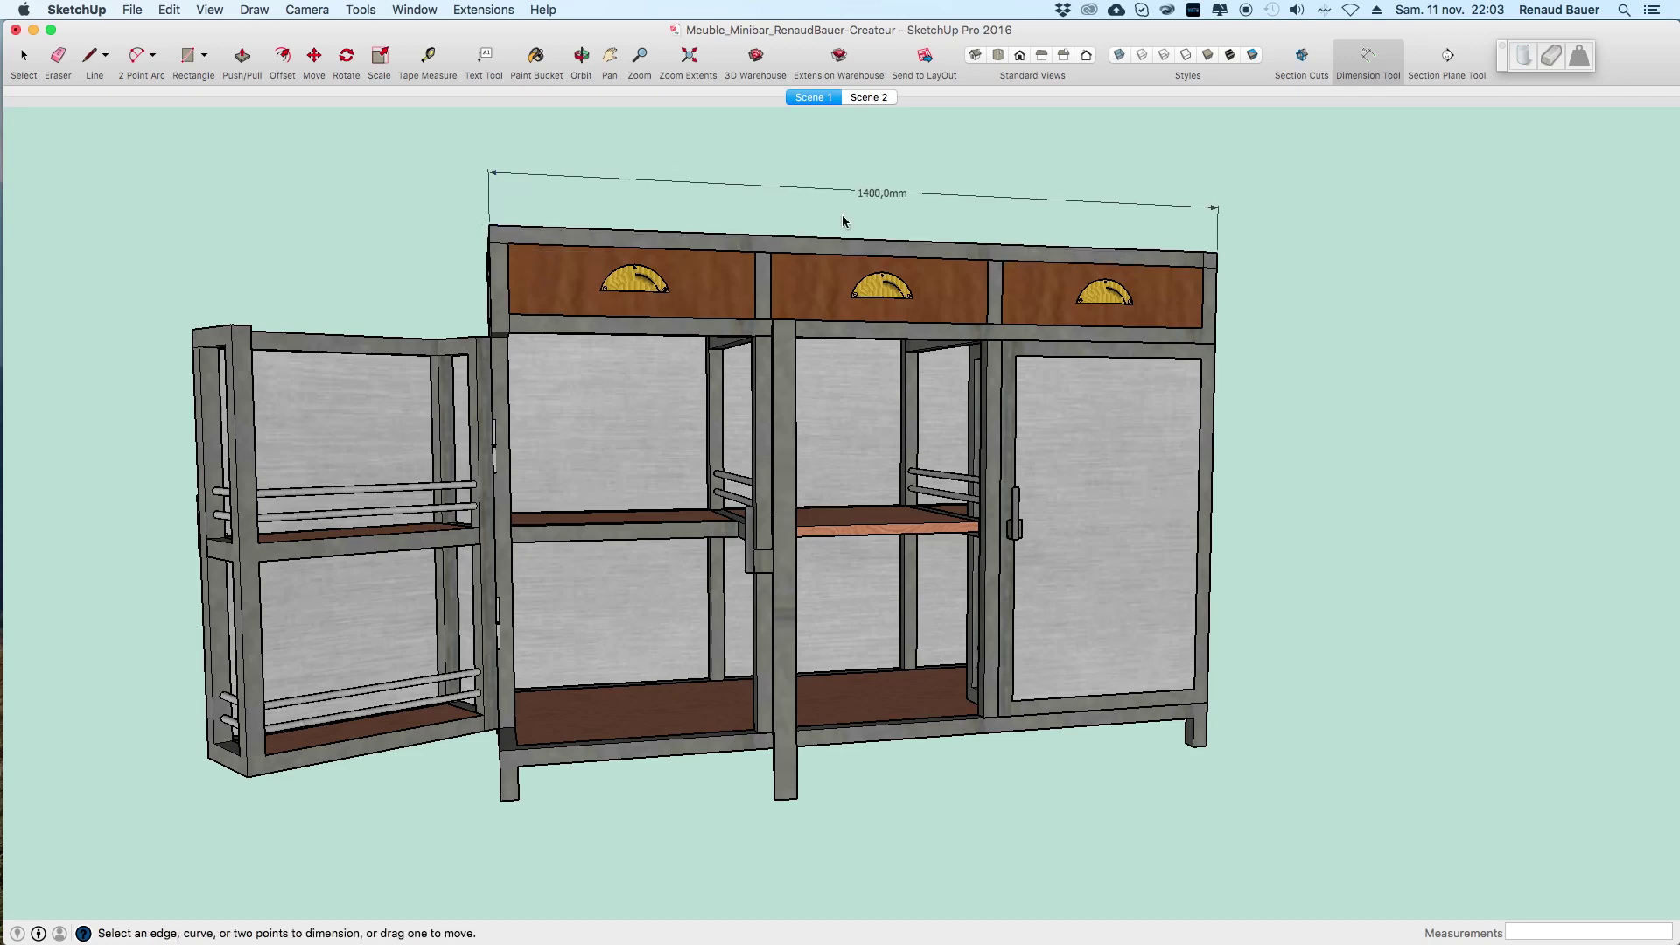
click(1002, 260)
click(1207, 261)
click(1181, 190)
click(770, 253)
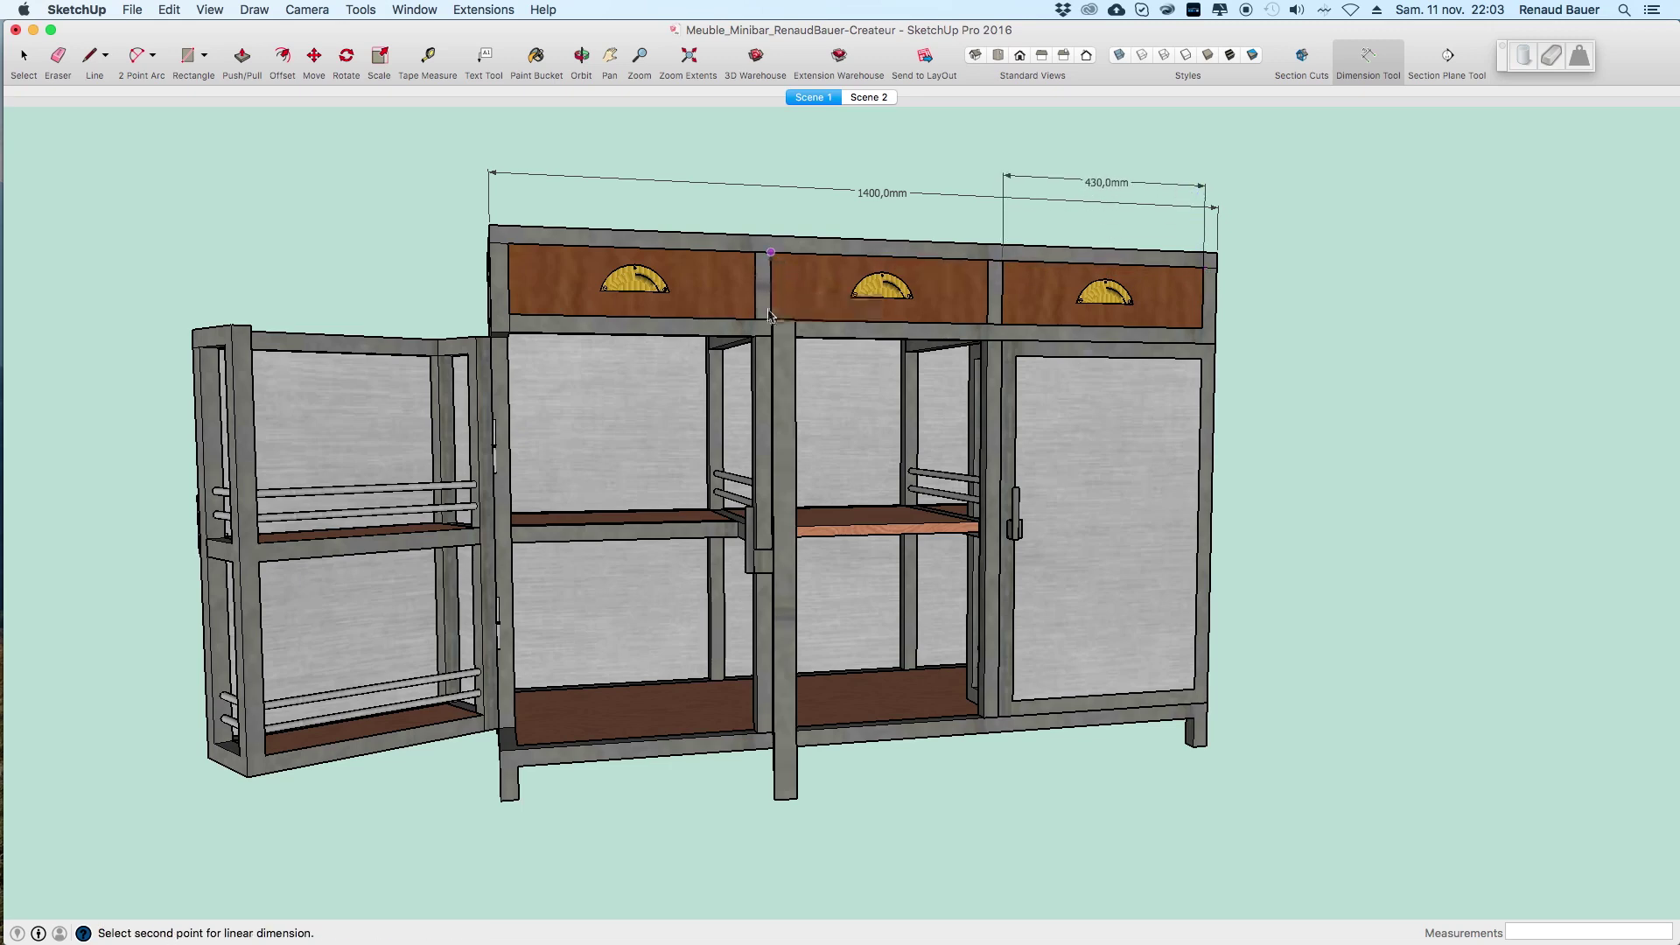
click(770, 317)
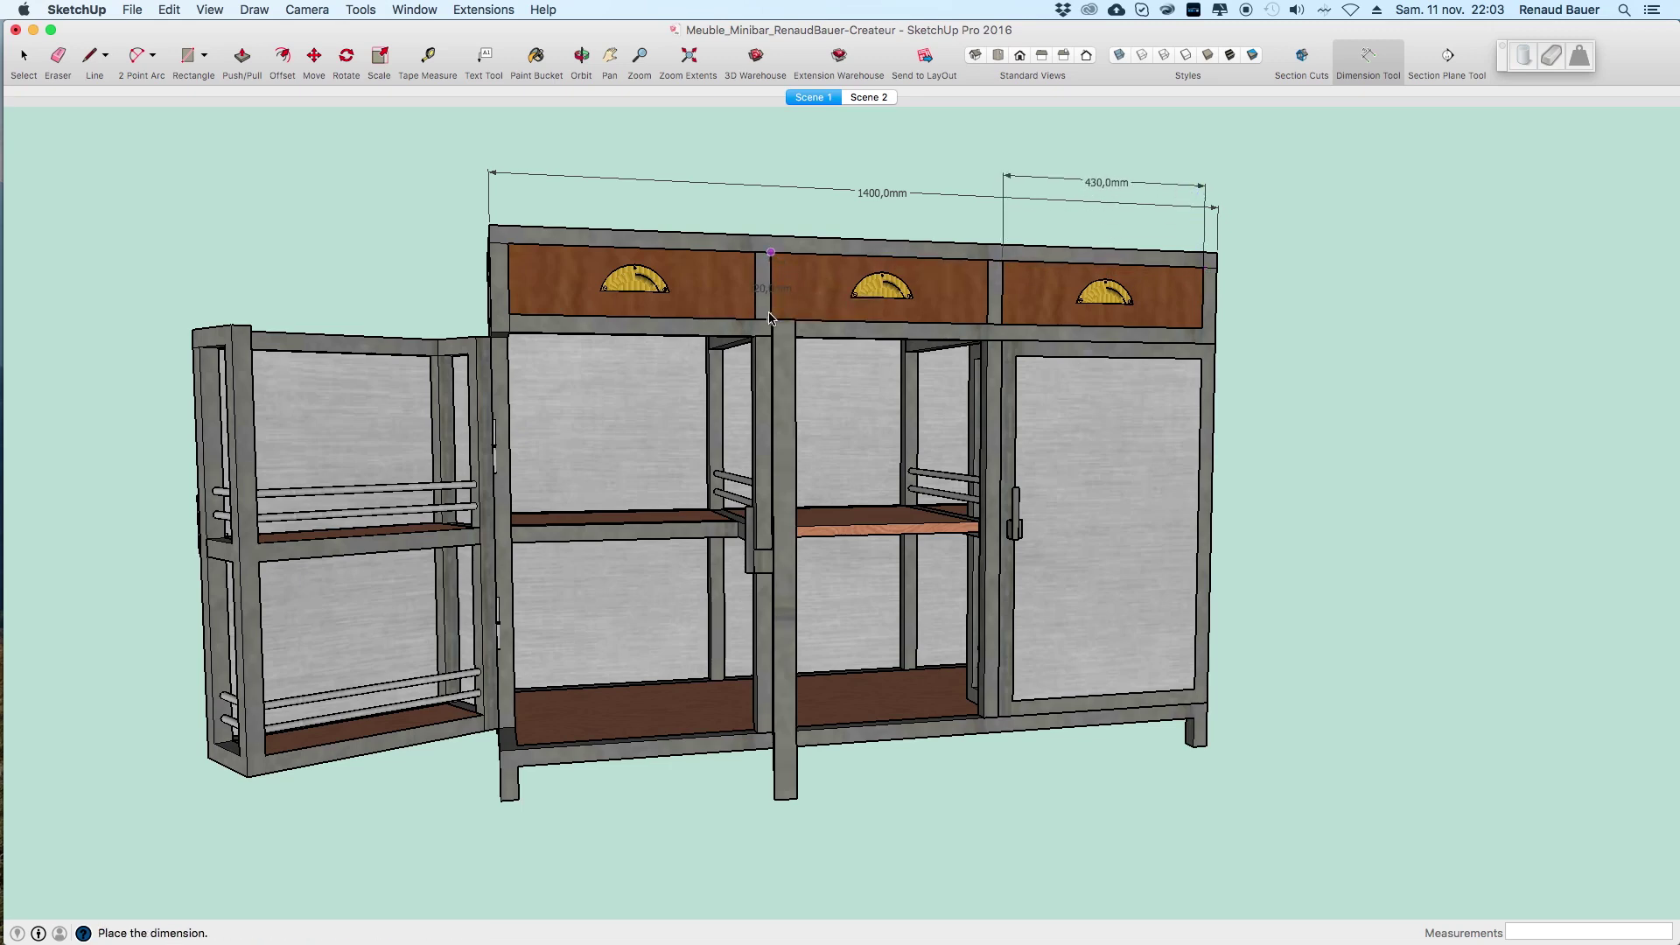
click(331, 298)
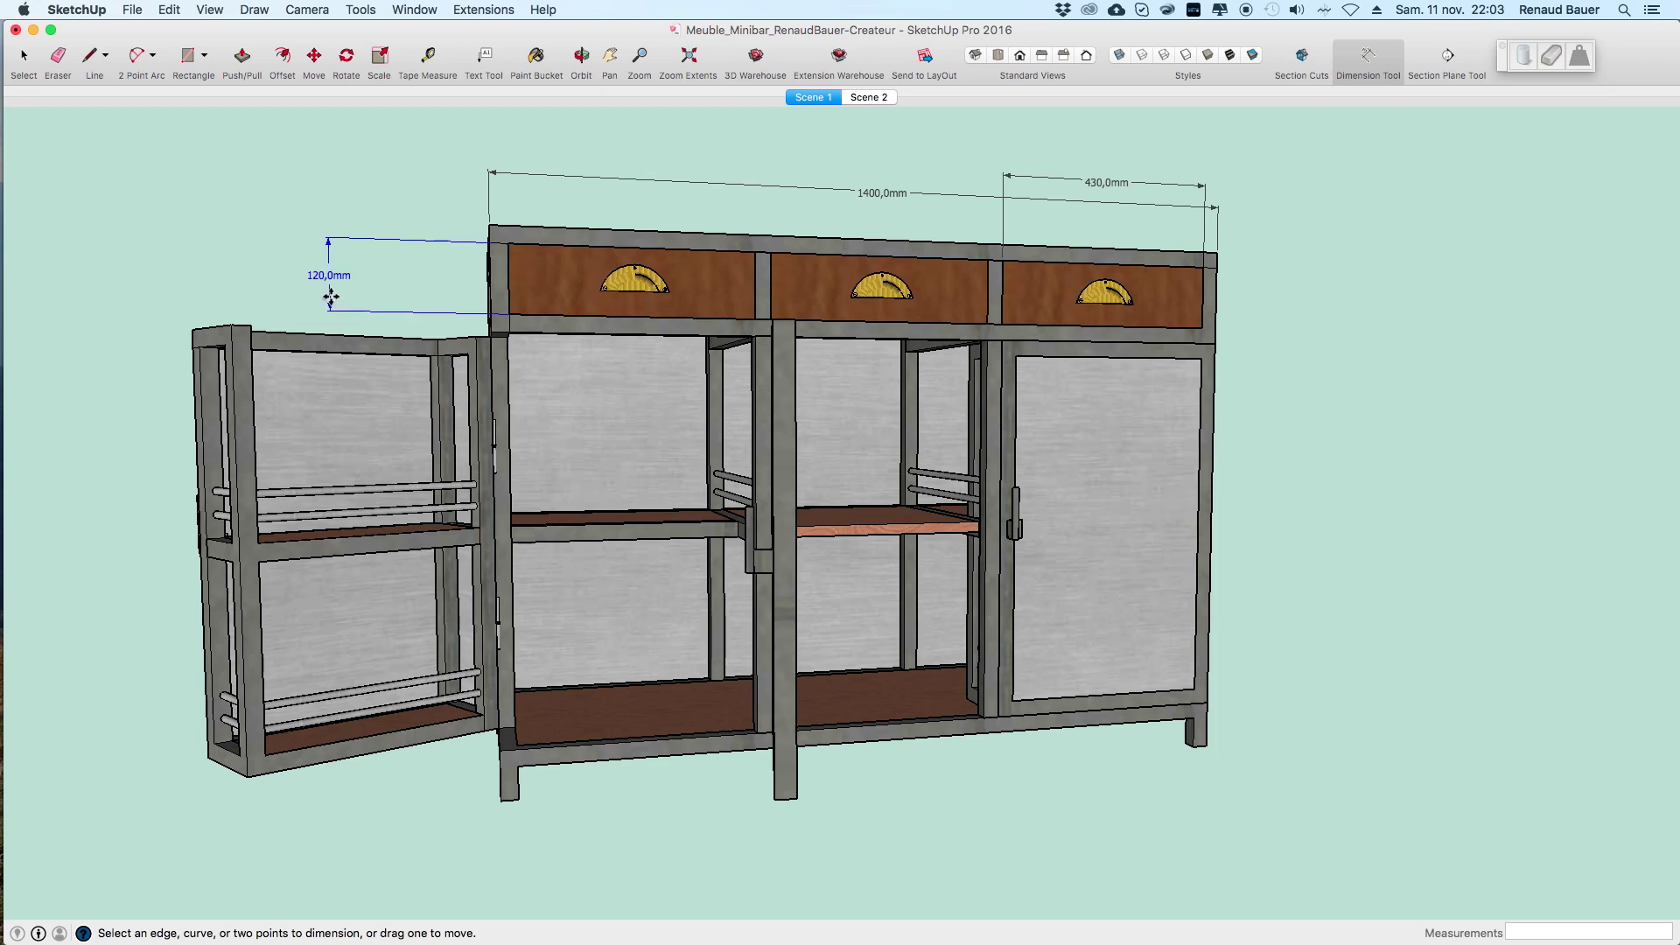
key(super+z)
key(super+z)
key(super+z)
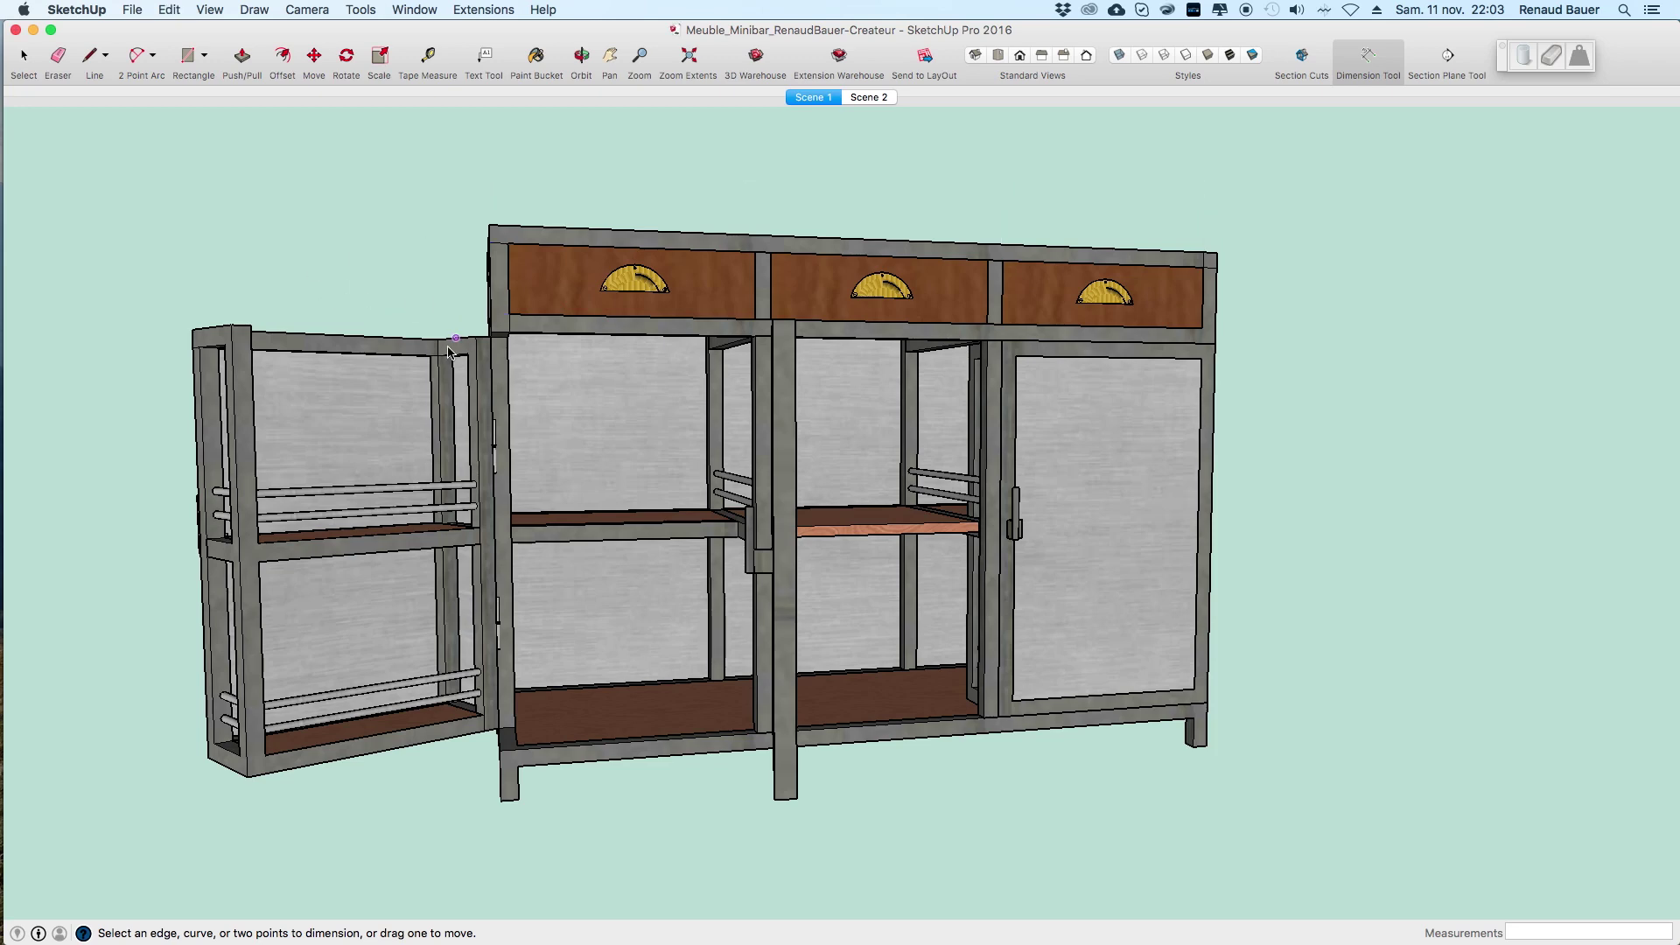
Erase the open left door and hide the open centre door of the cabinet.
key(space)
right_click(386, 404)
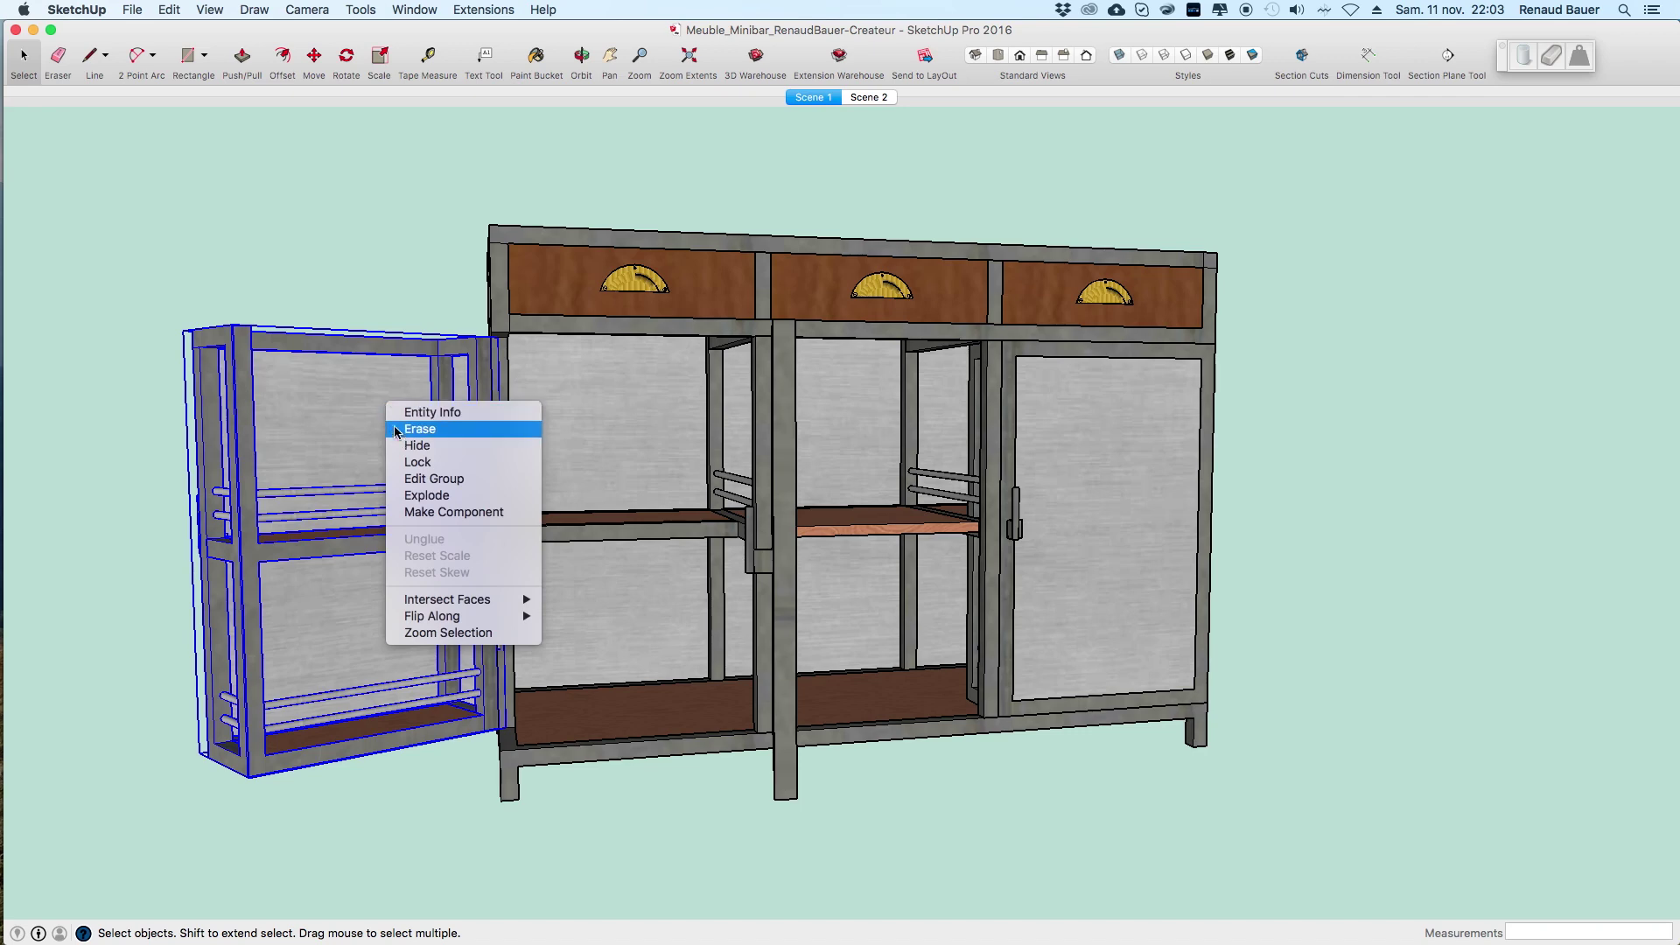
click(399, 446)
right_click(793, 455)
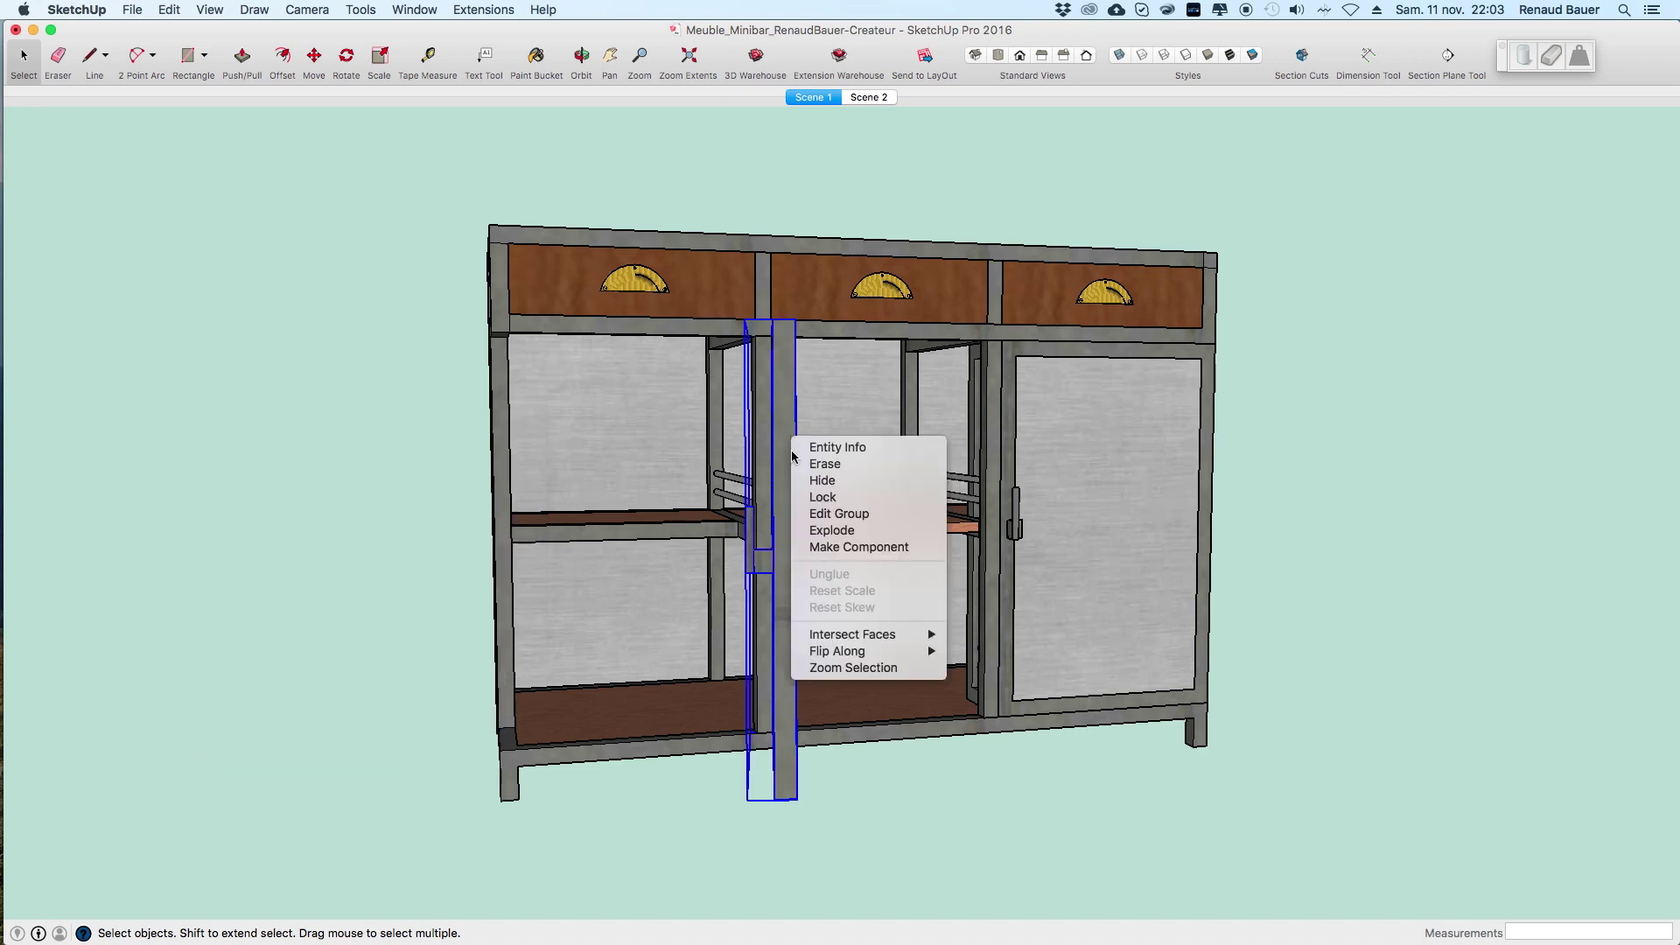
click(822, 480)
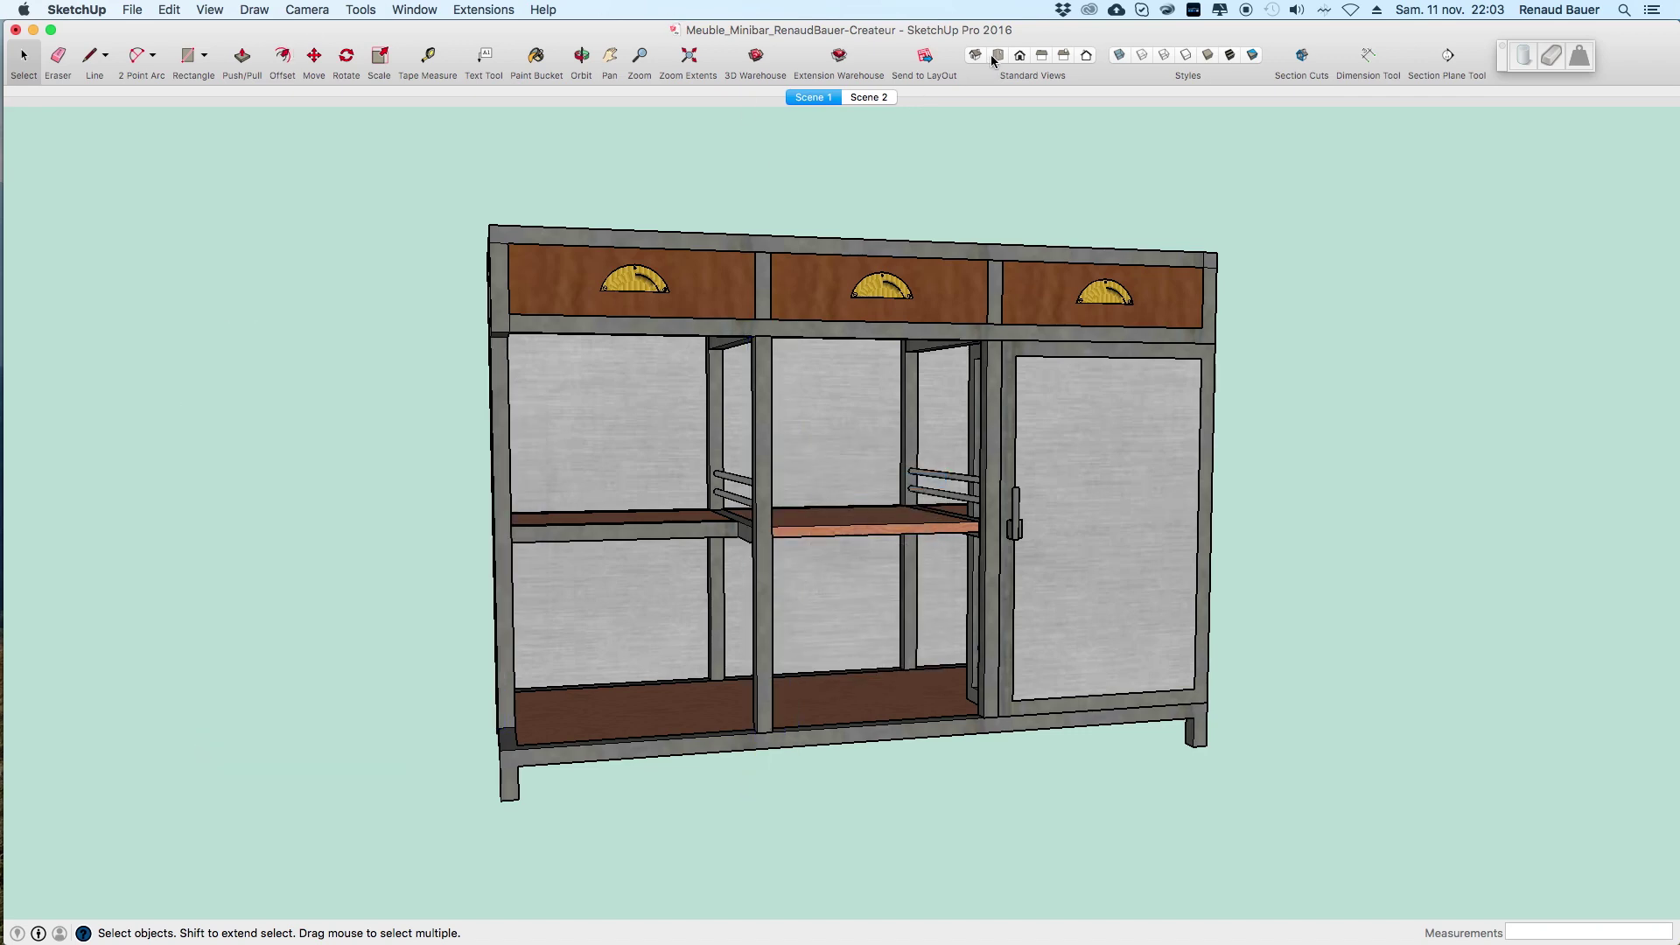
Cycle through the Front, Top and Left standard views, ending on the Front view.
click(1020, 57)
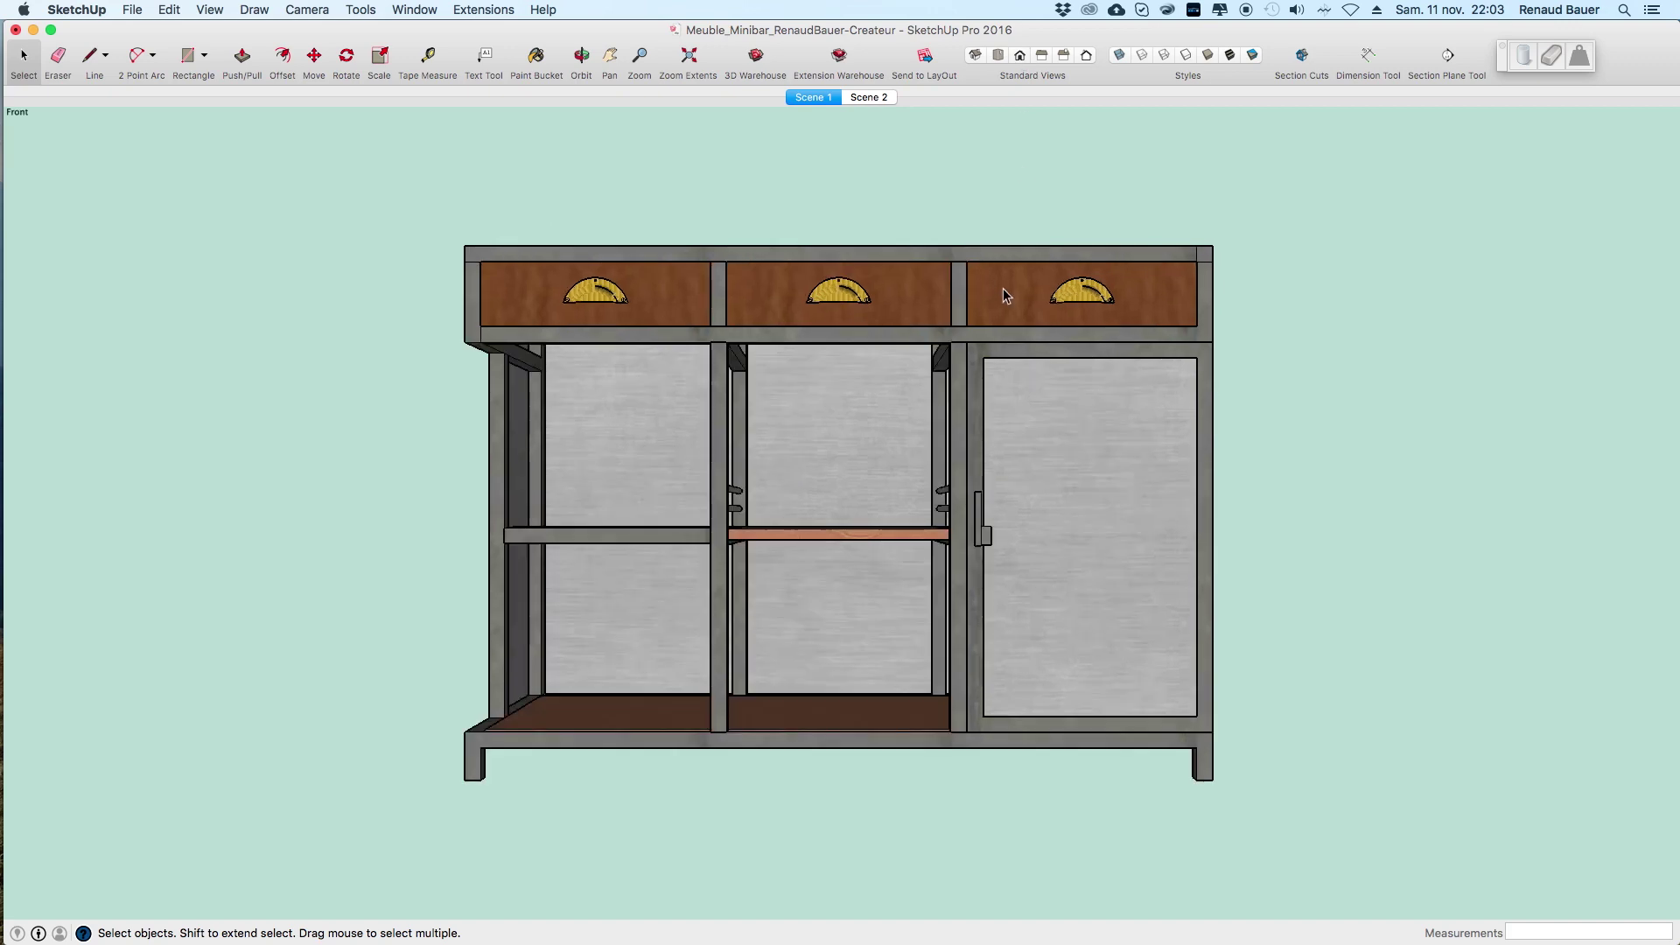
click(998, 58)
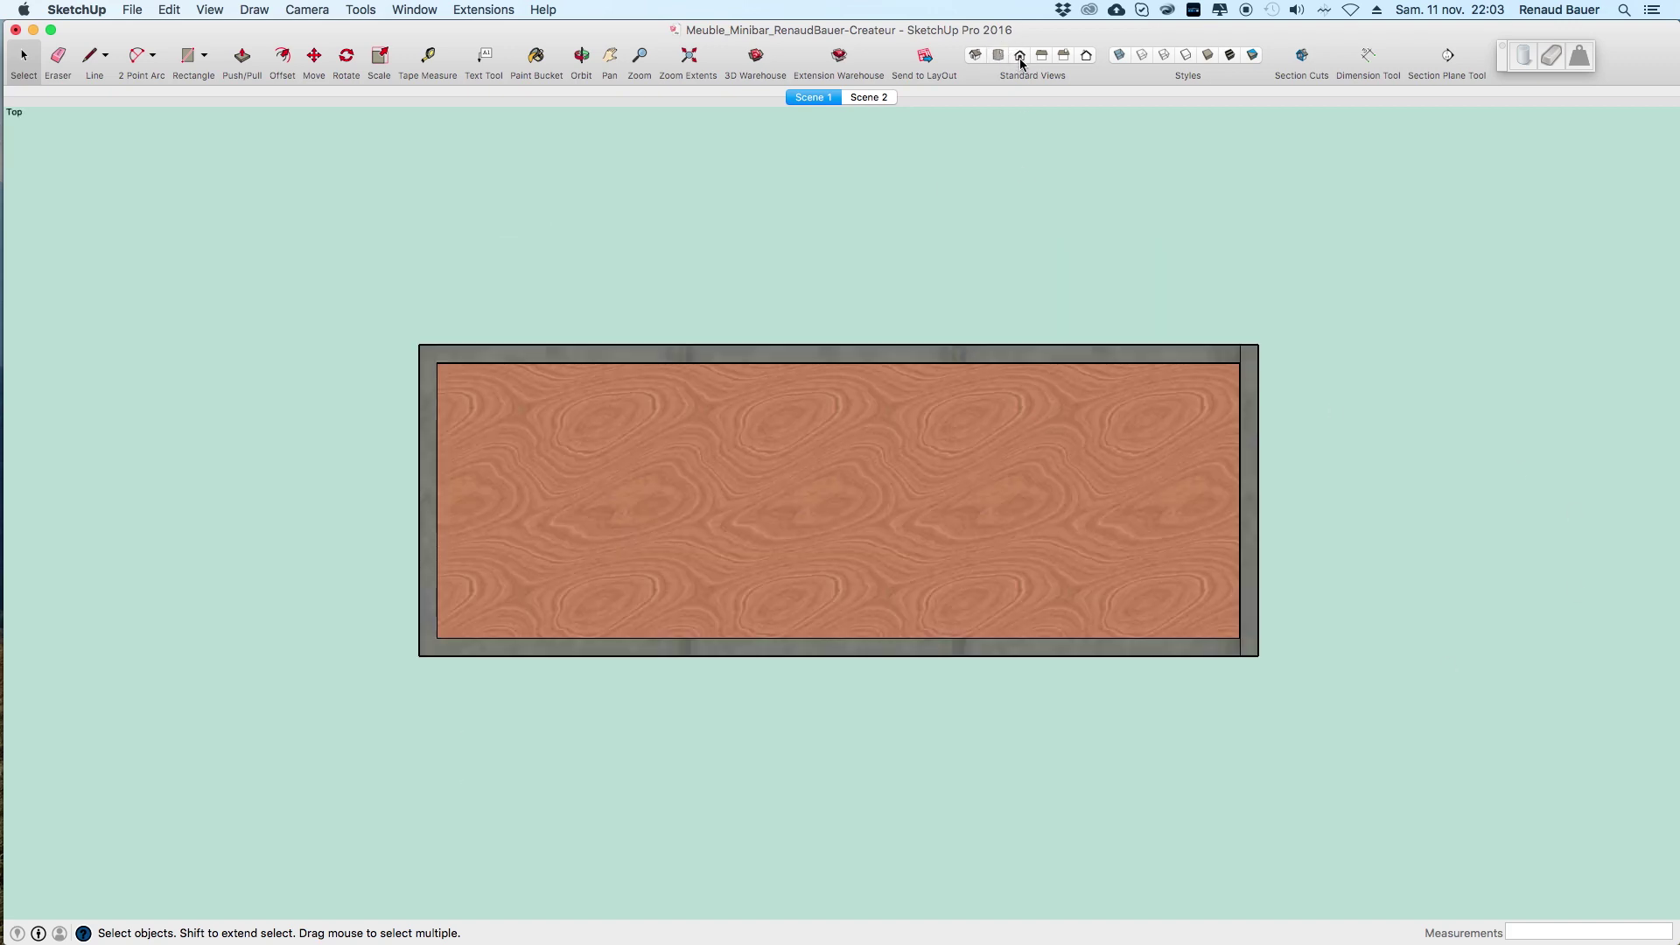
click(1020, 56)
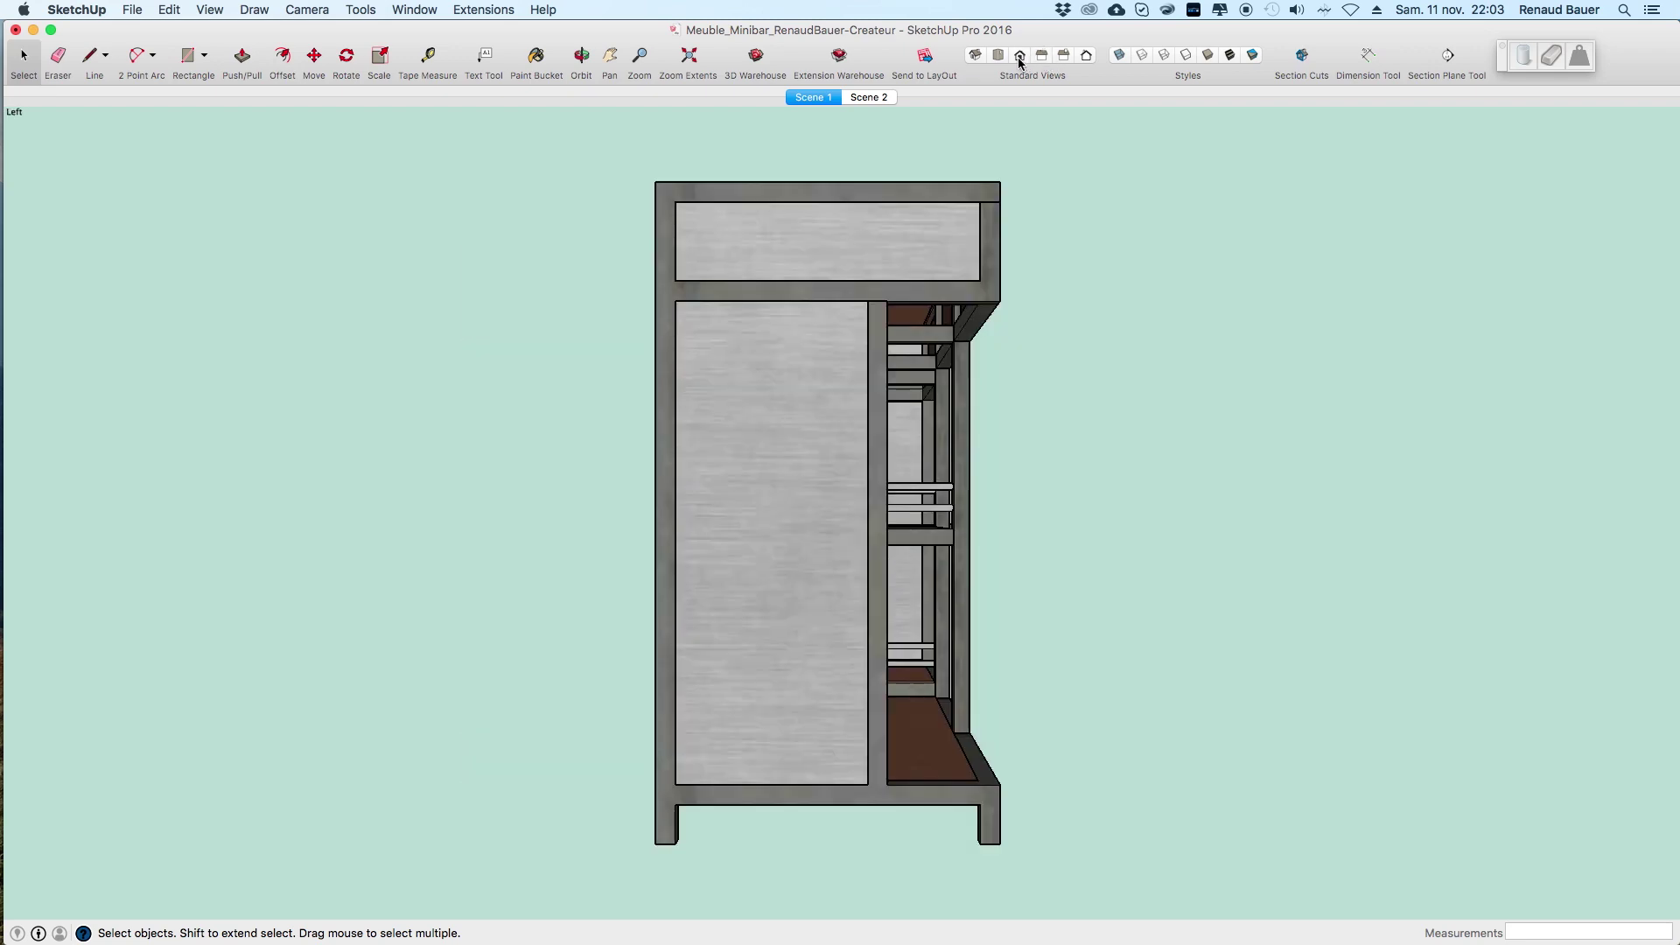
click(1000, 59)
click(1019, 58)
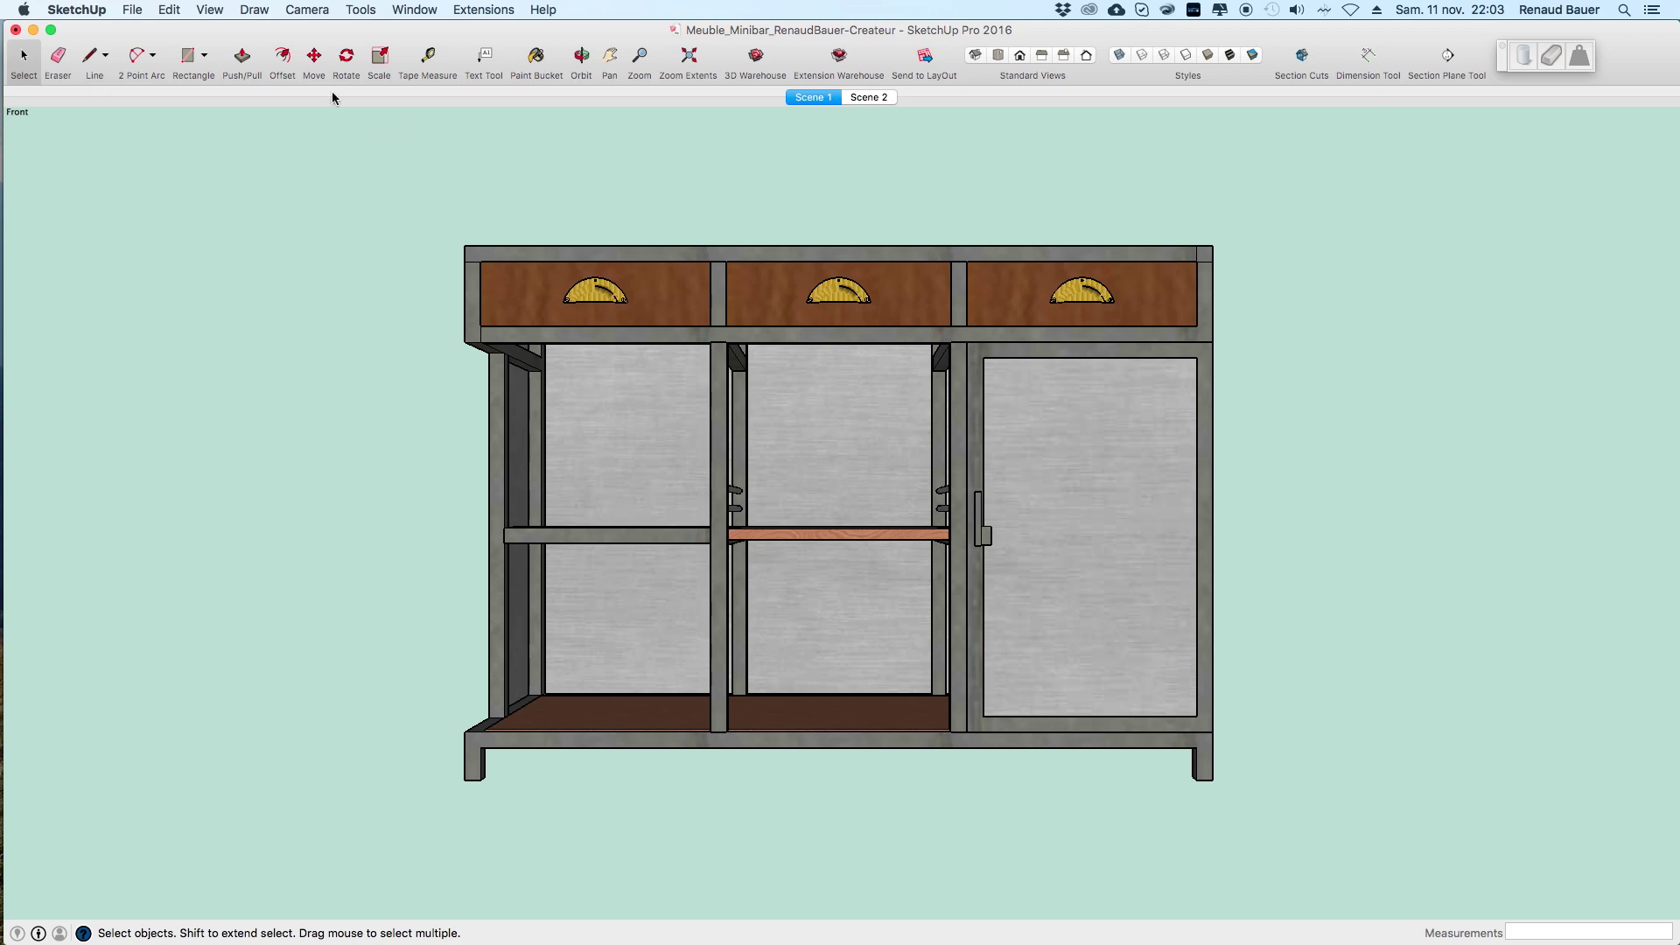
Switch the camera to Parallel Projection so the front view is flat.
click(303, 11)
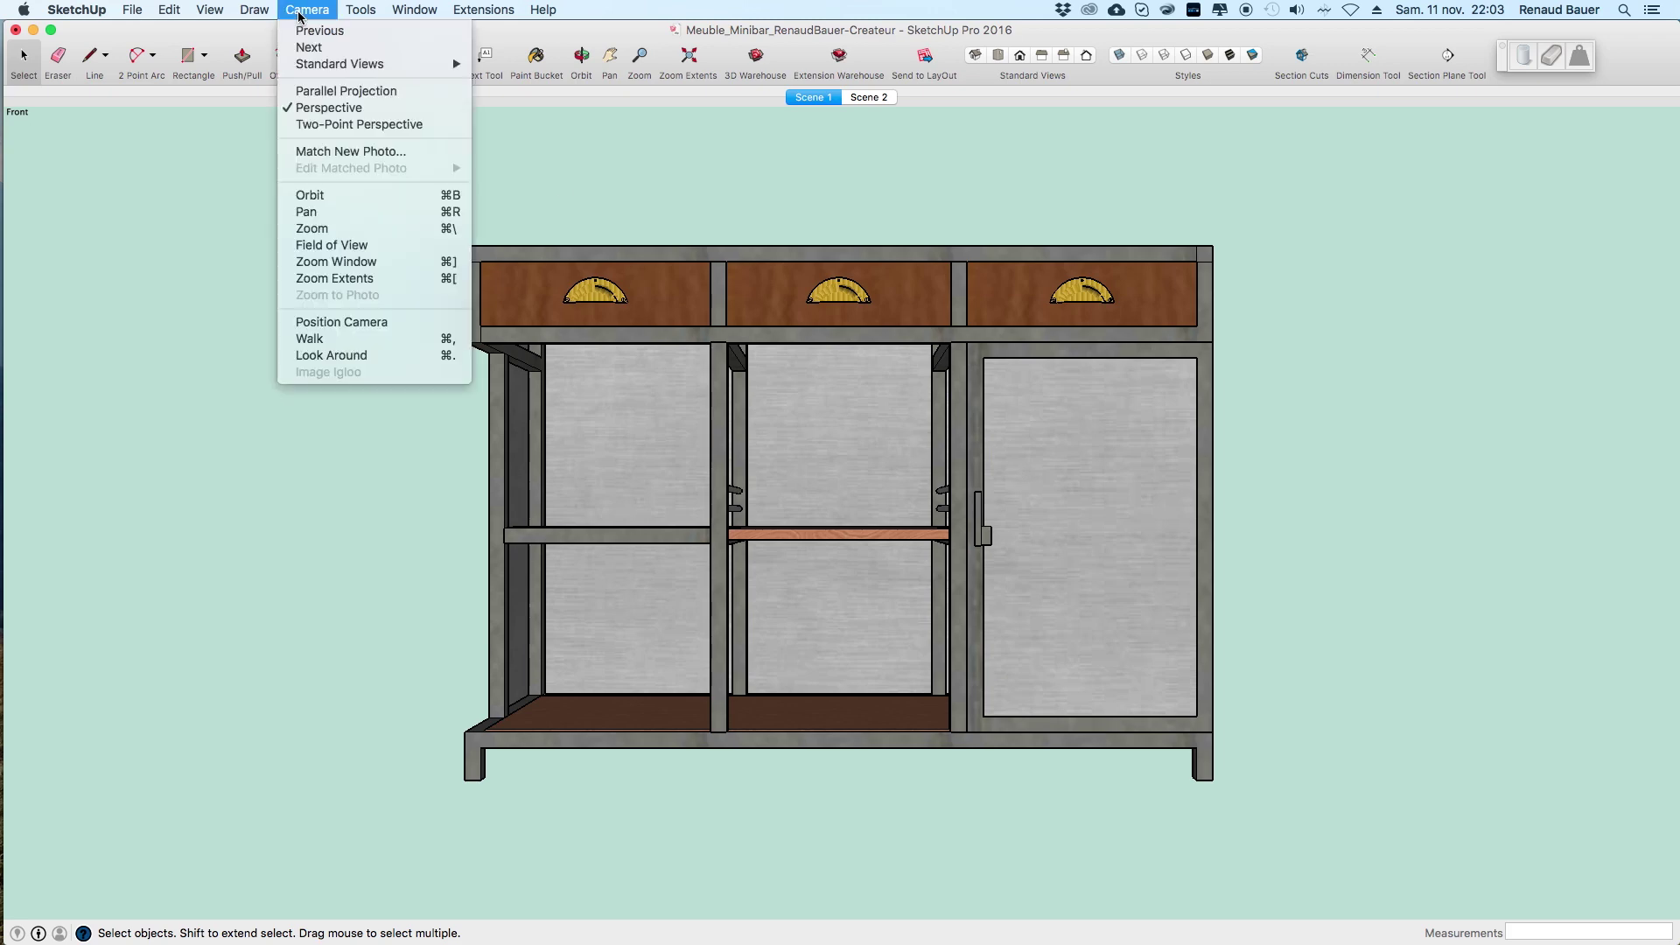
click(317, 93)
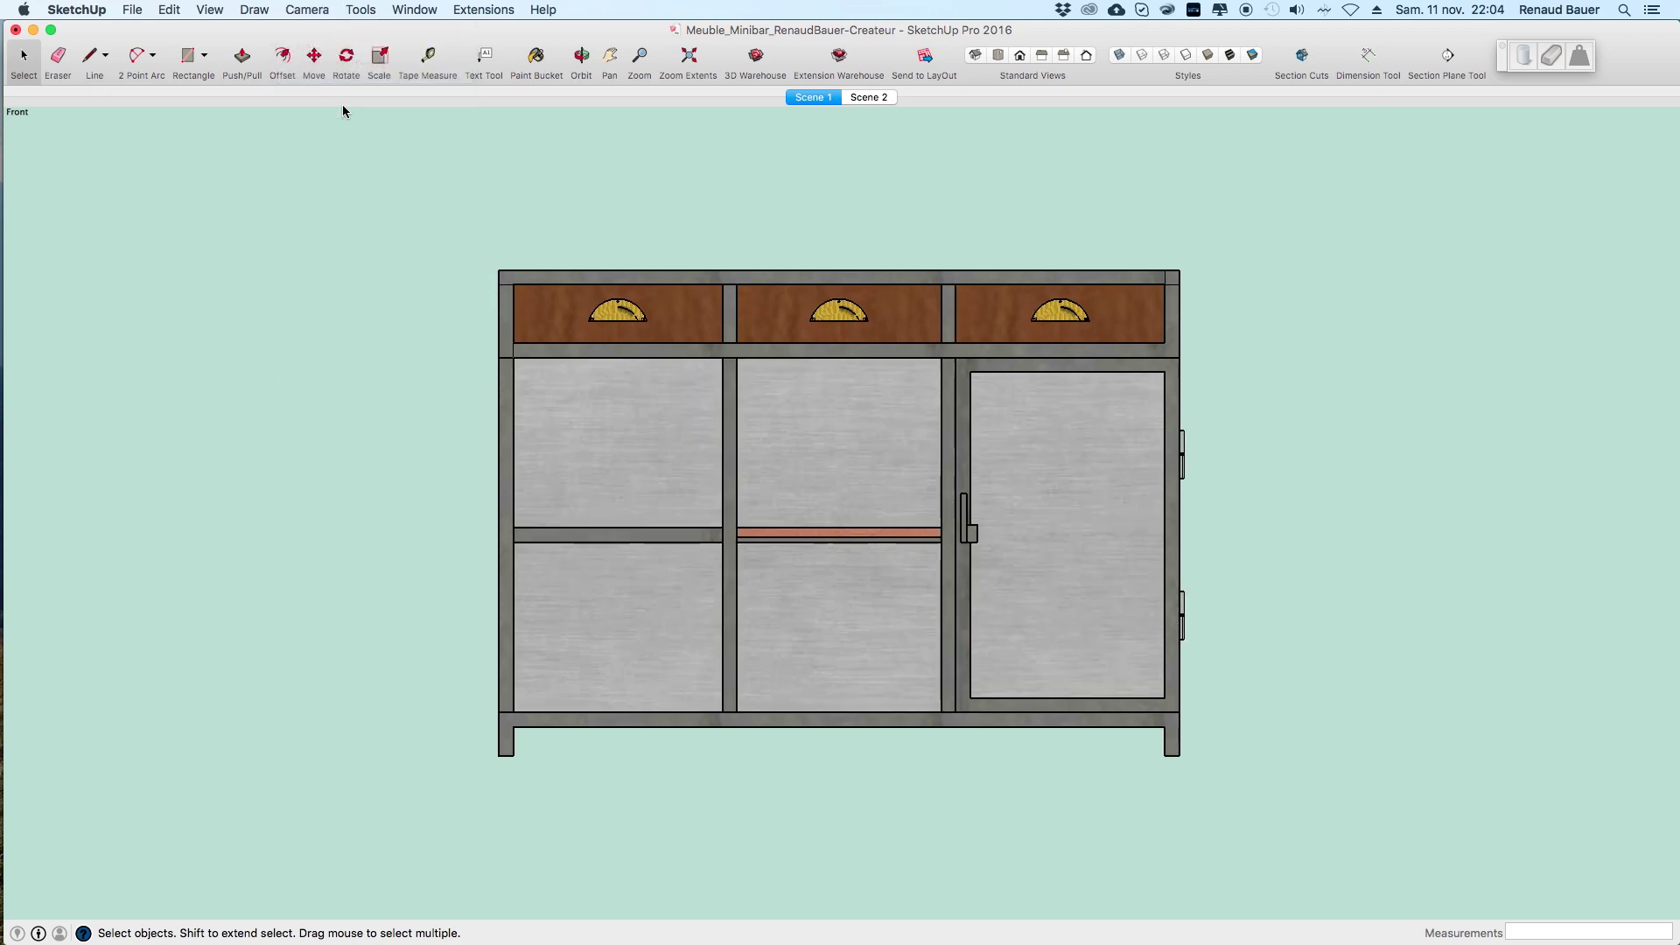
Dimension the front view's 1400 mm overall width and 1000 mm overall height.
click(1368, 59)
click(496, 272)
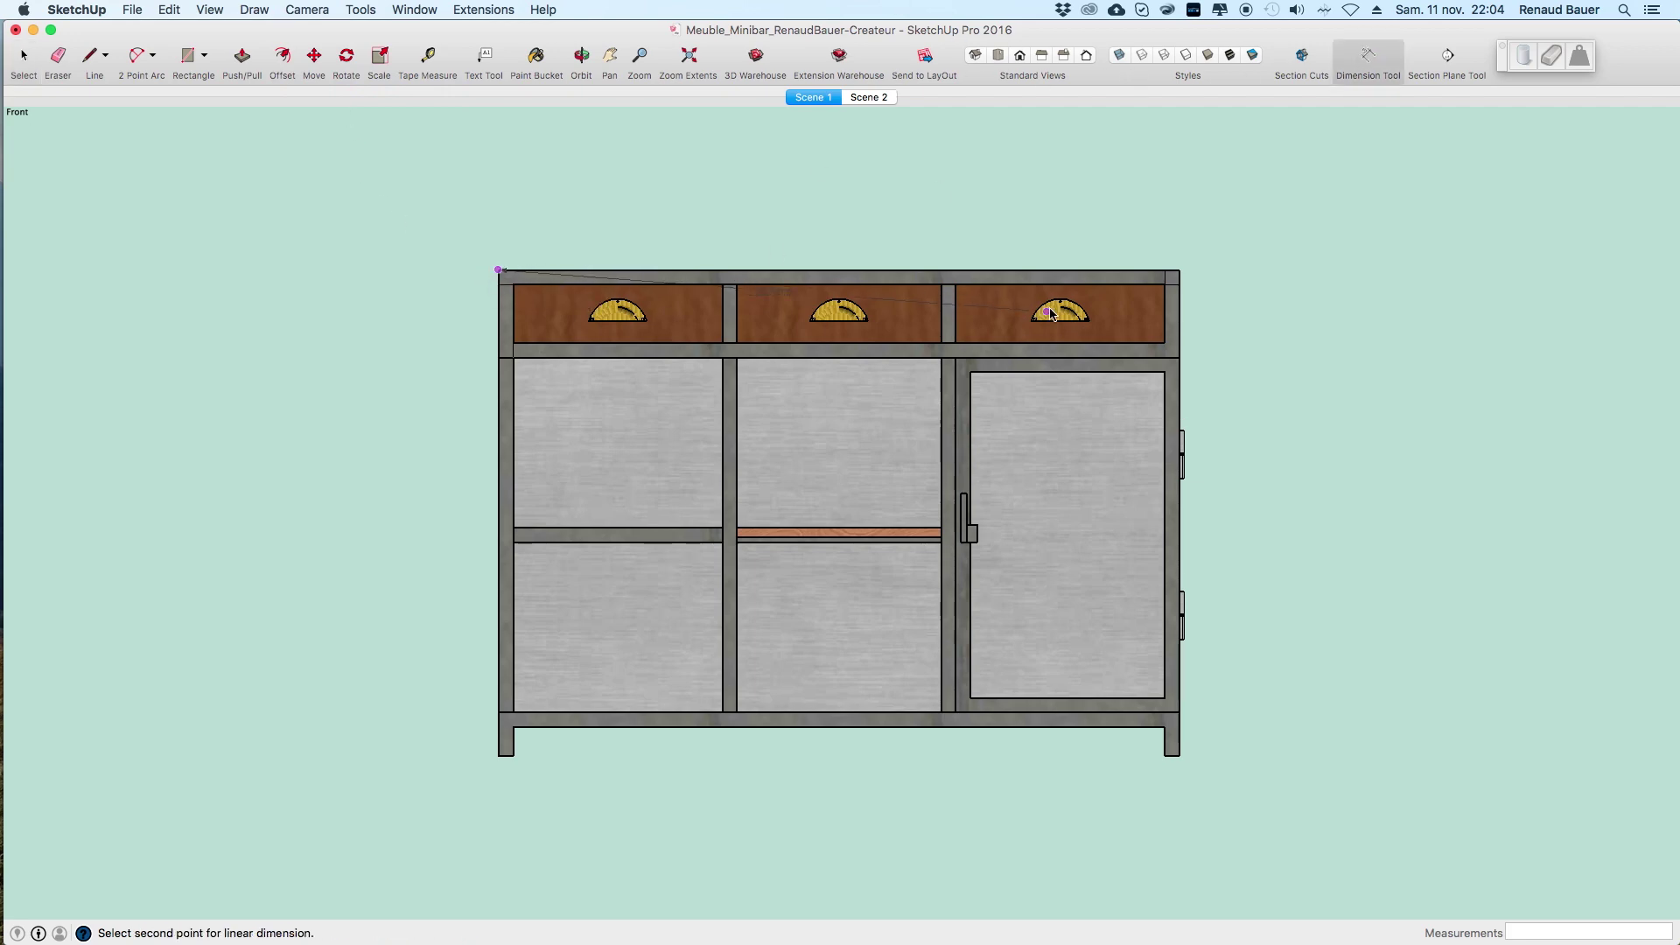
click(1179, 272)
click(1162, 212)
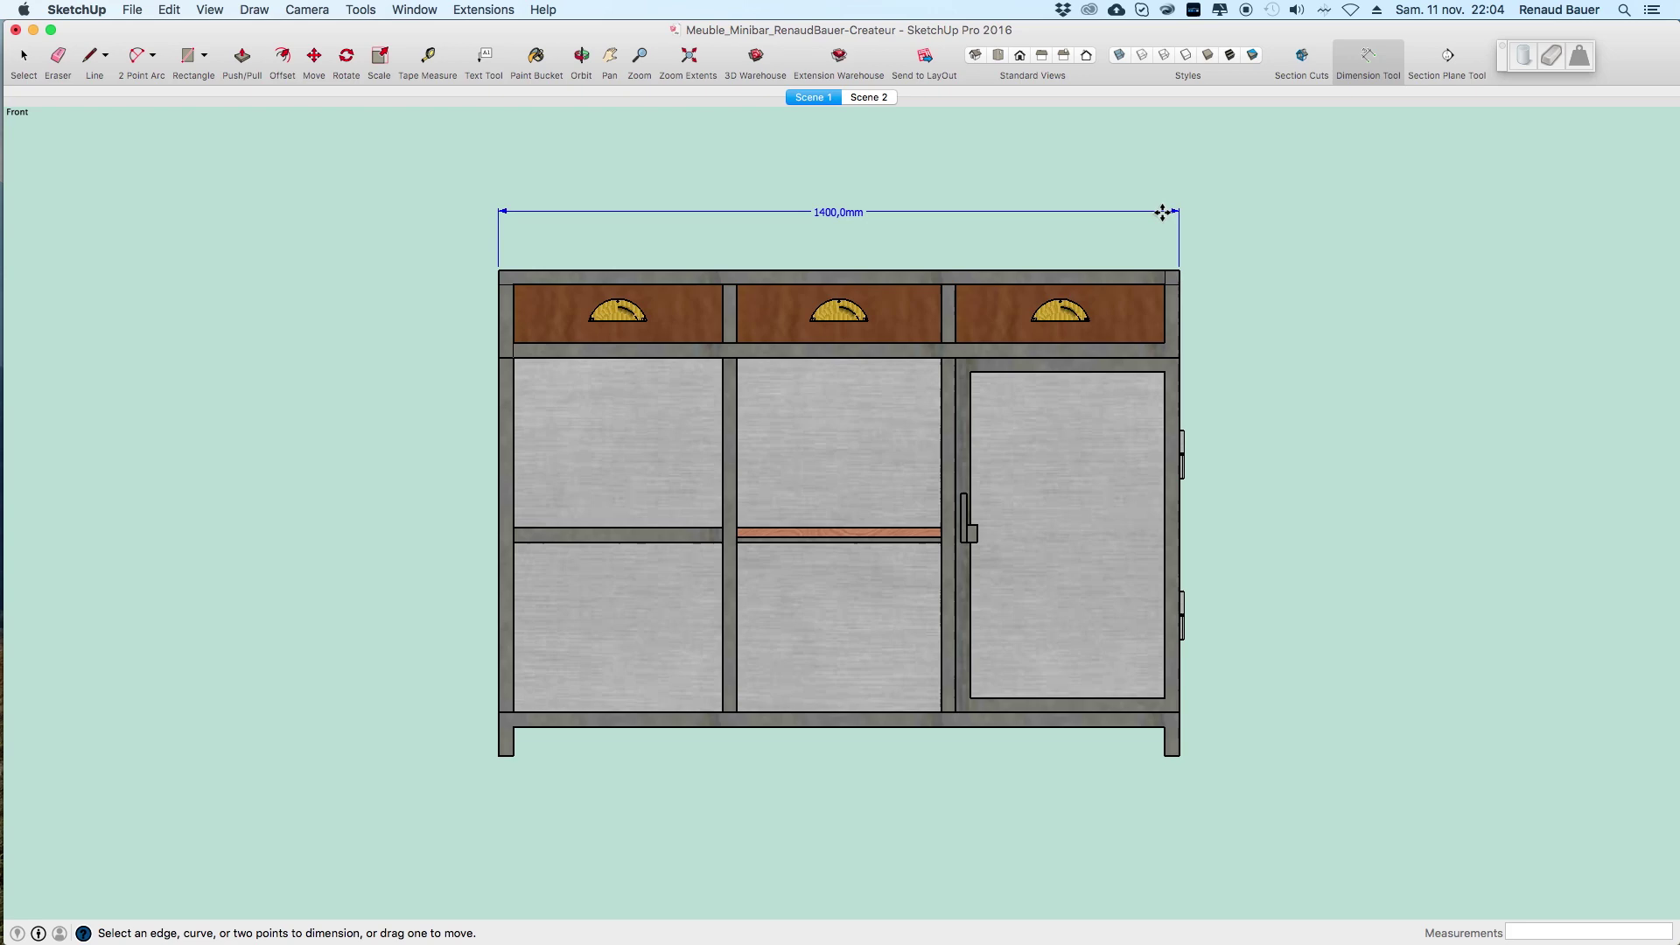
click(1180, 272)
click(1179, 284)
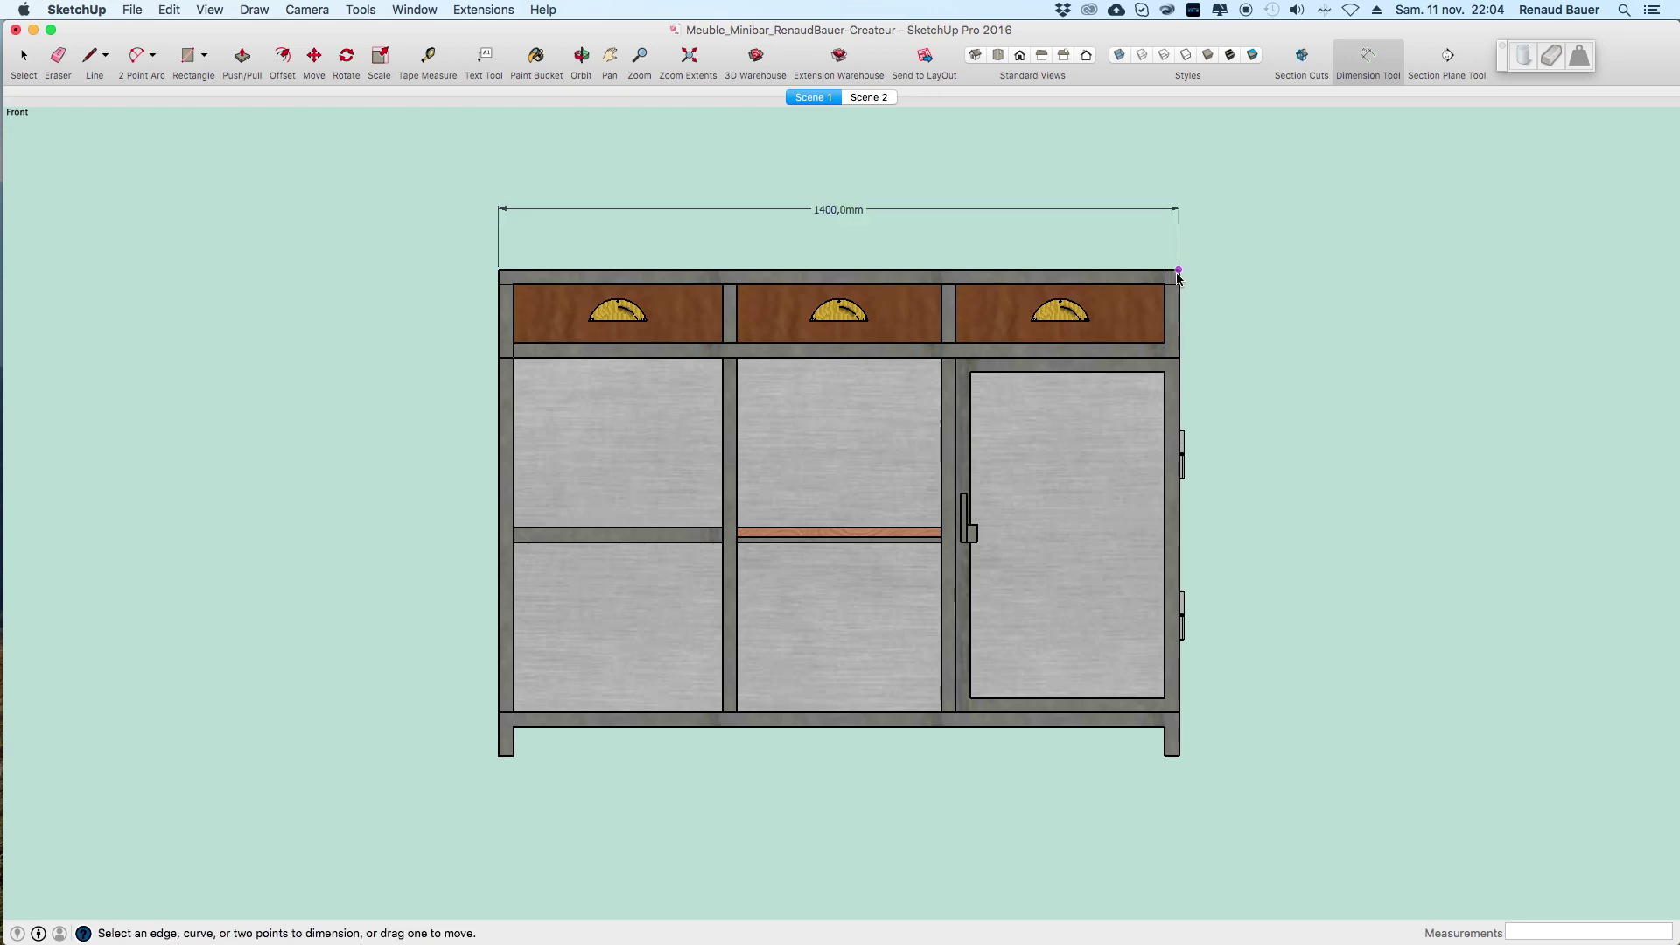
click(1179, 272)
click(1179, 756)
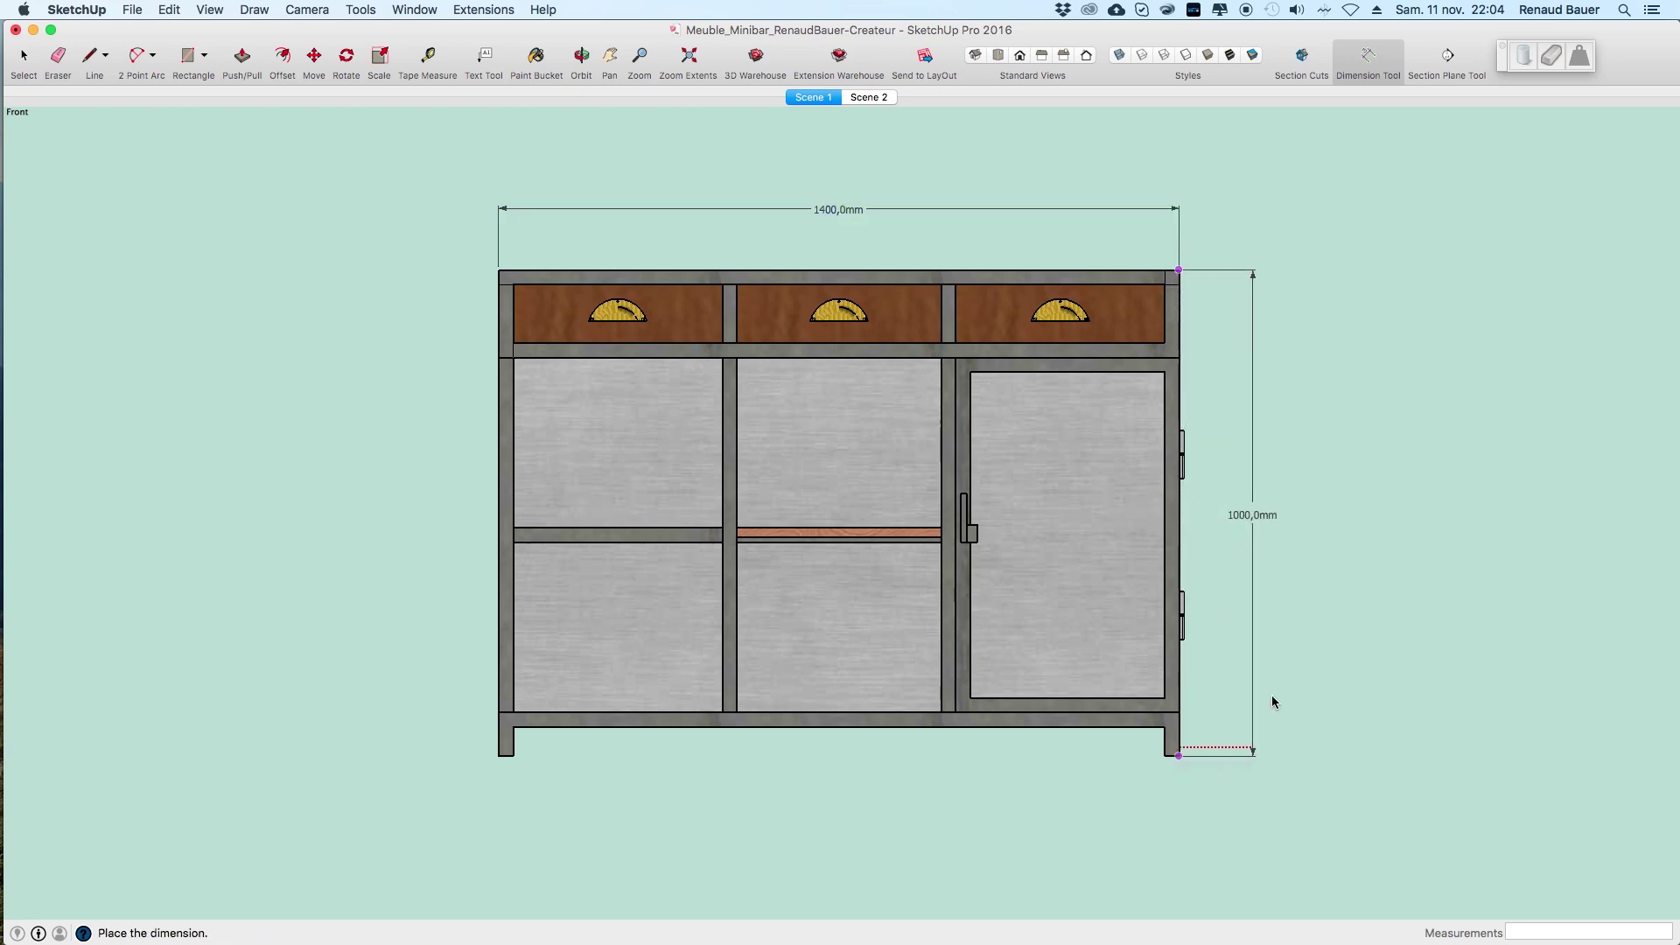
Add the 60 mm leg, 730 mm opening height and 430 mm compartment width dimensions.
click(1276, 700)
click(1165, 727)
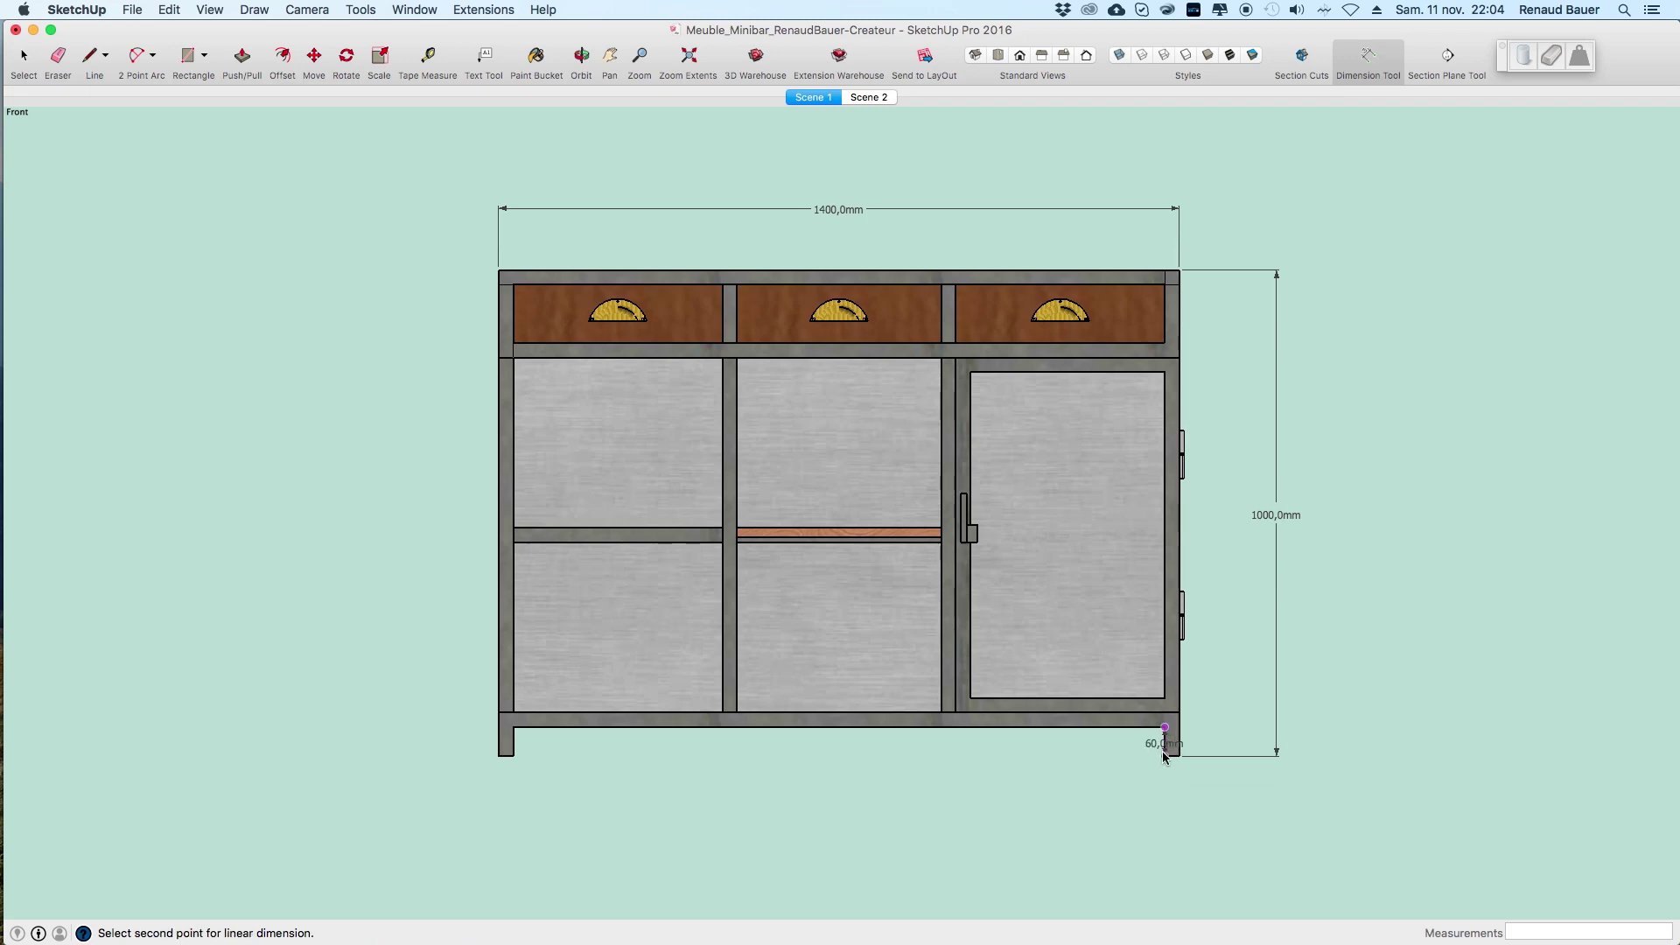
click(1164, 756)
click(1216, 742)
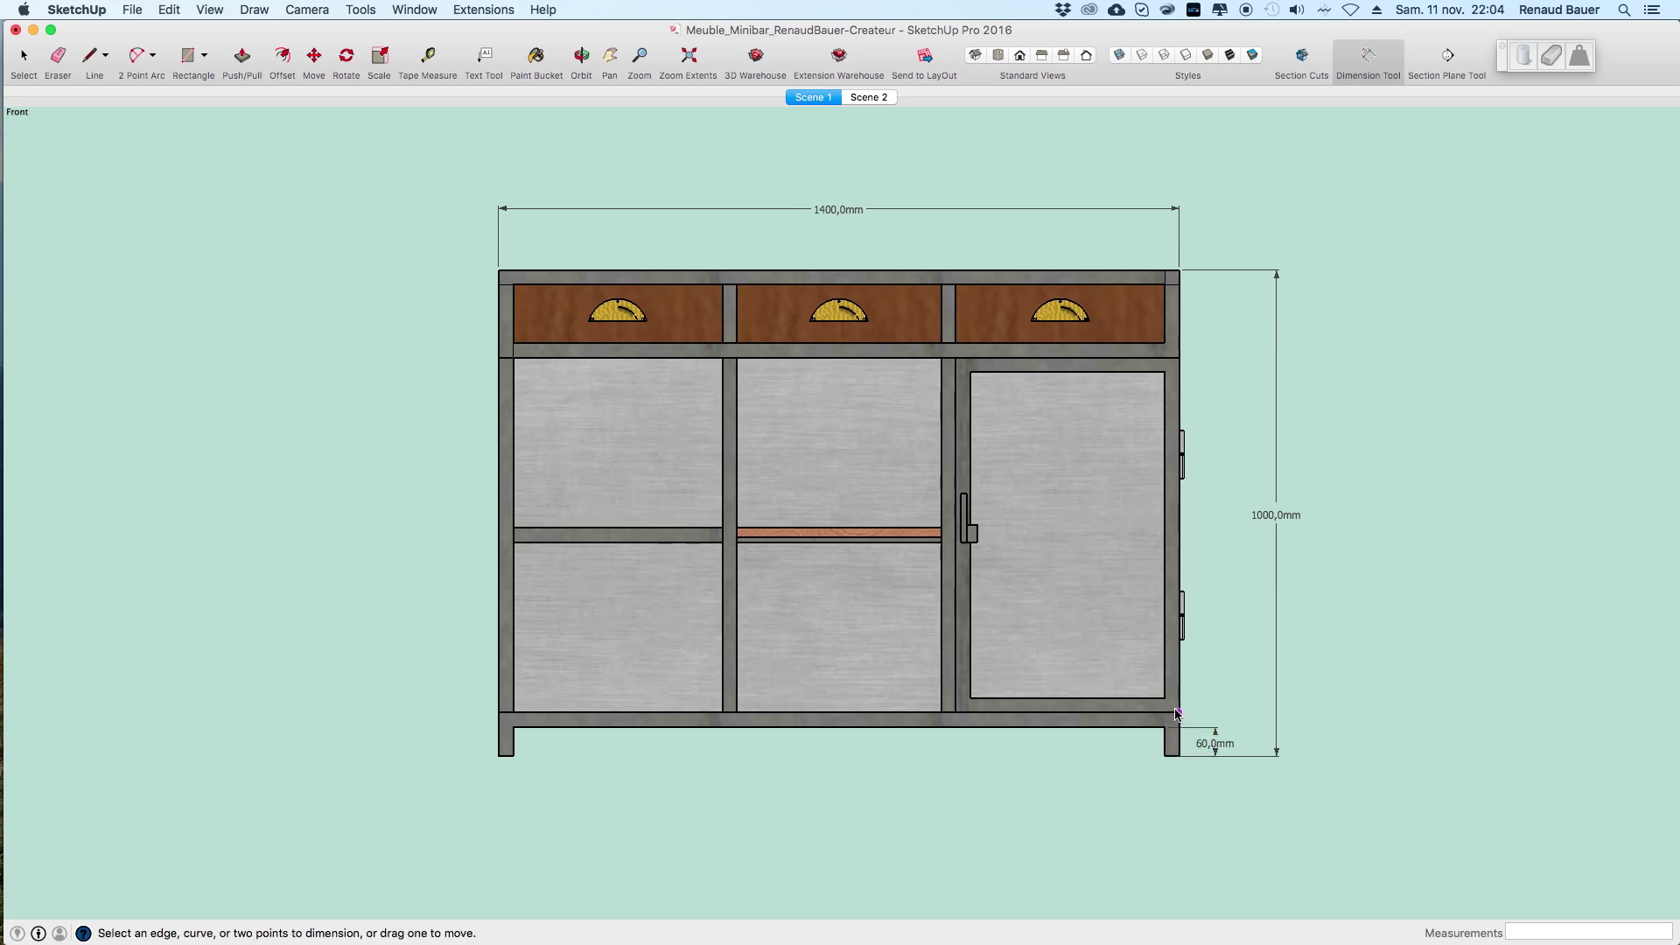
click(1179, 712)
click(1179, 358)
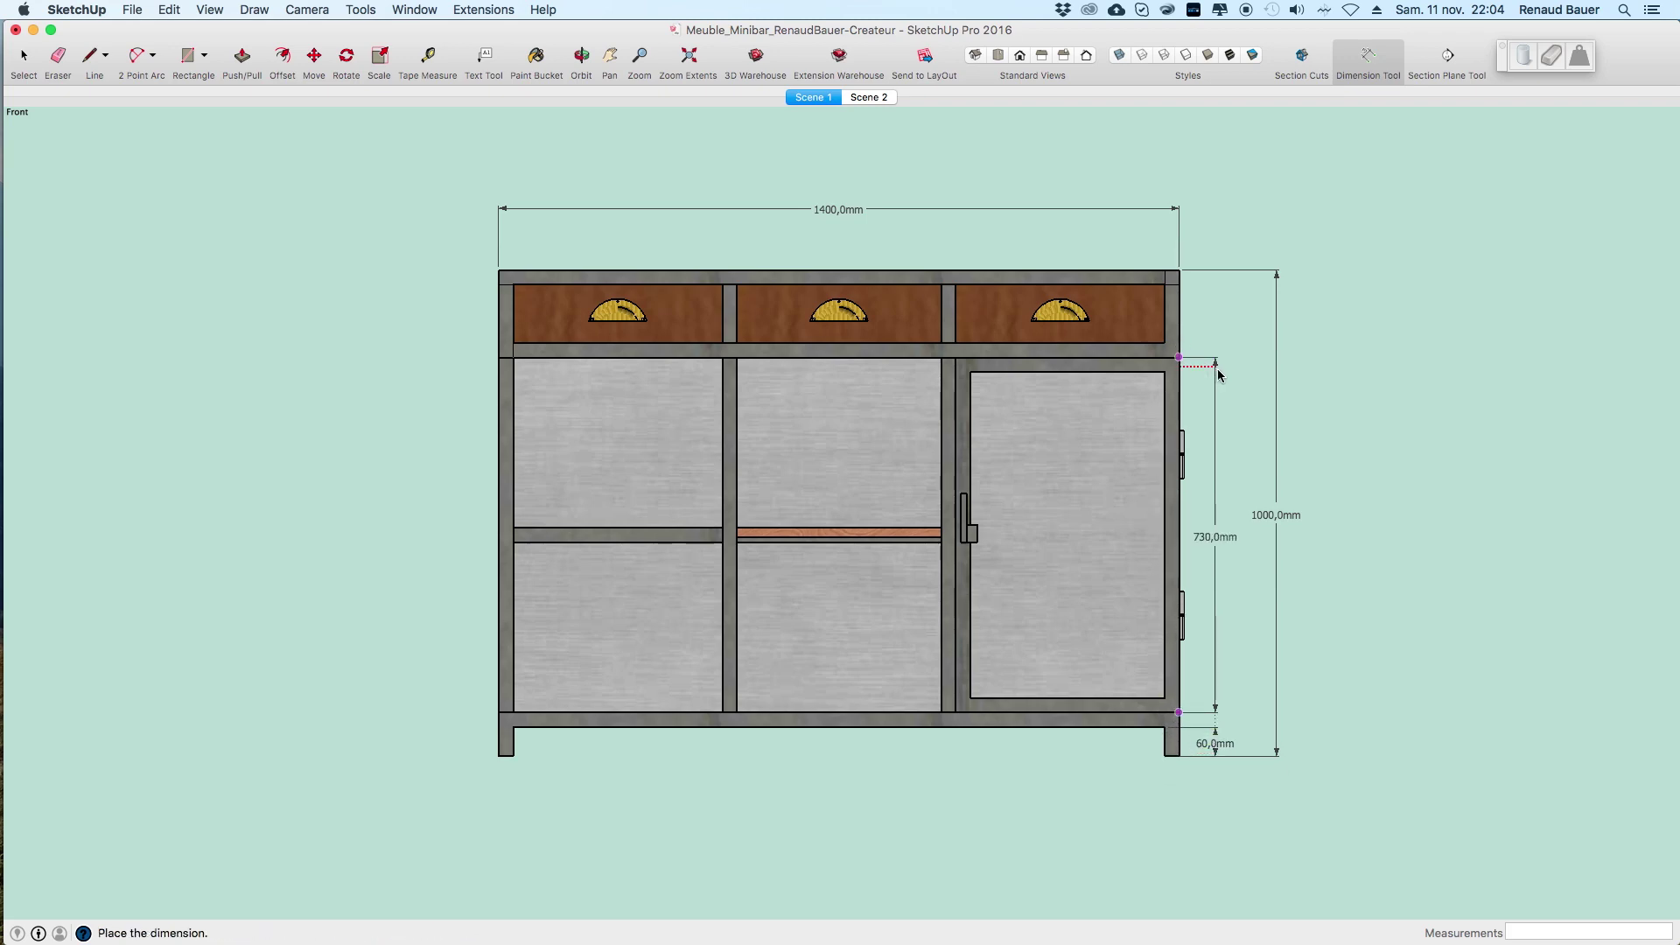
click(1218, 370)
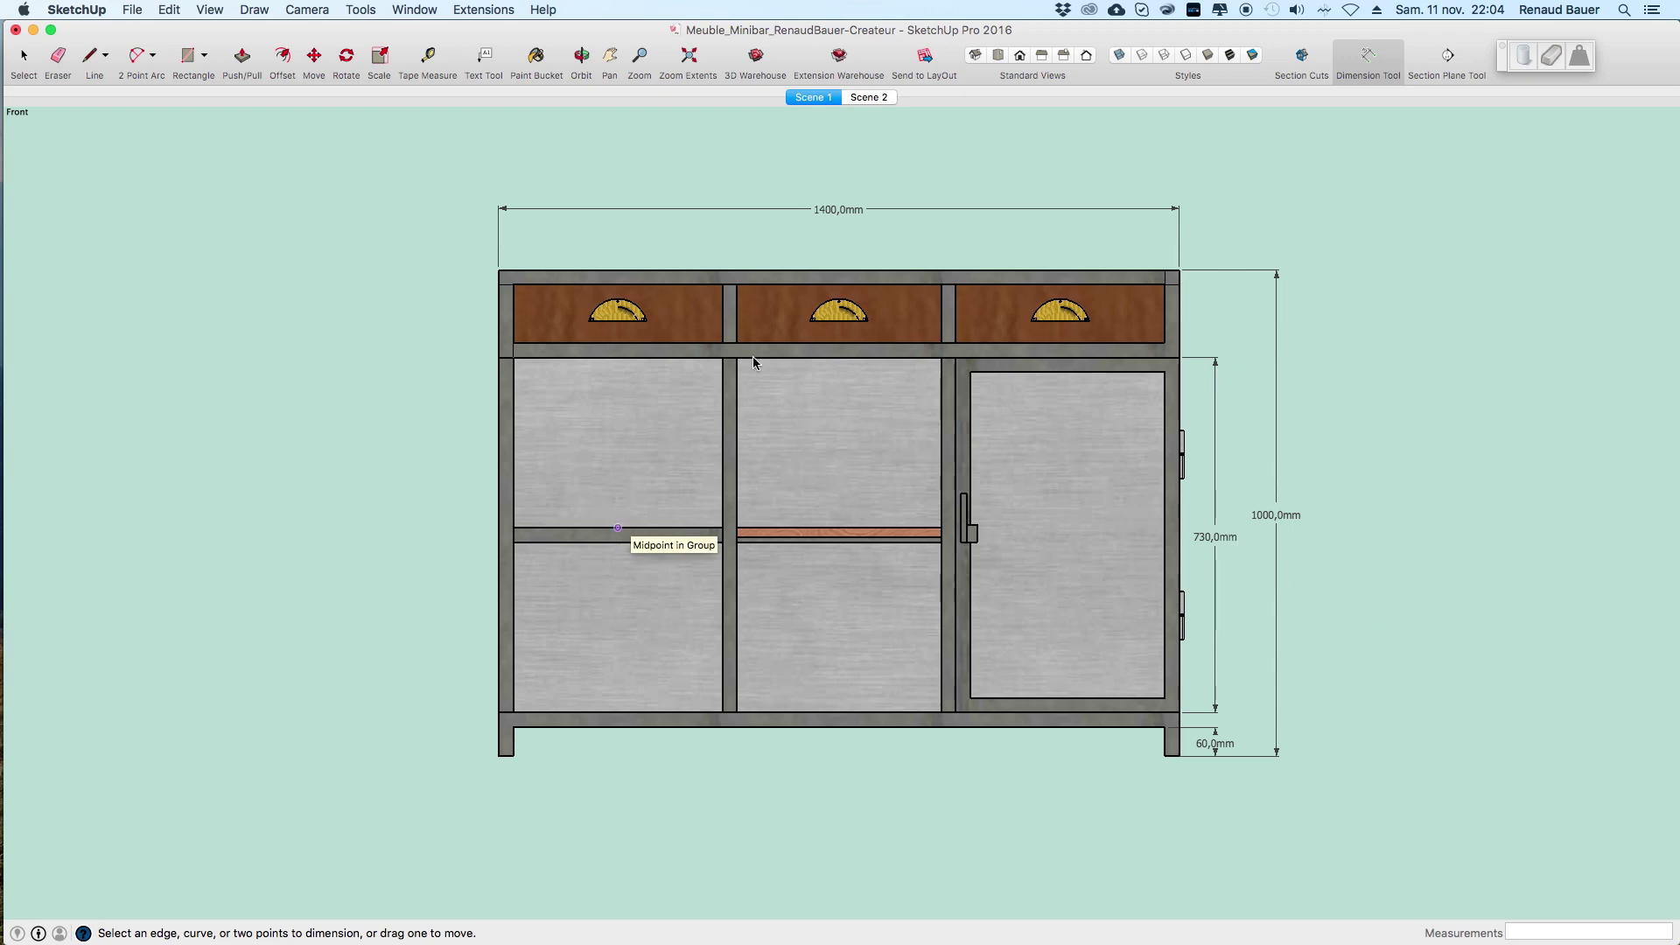
click(722, 357)
click(520, 358)
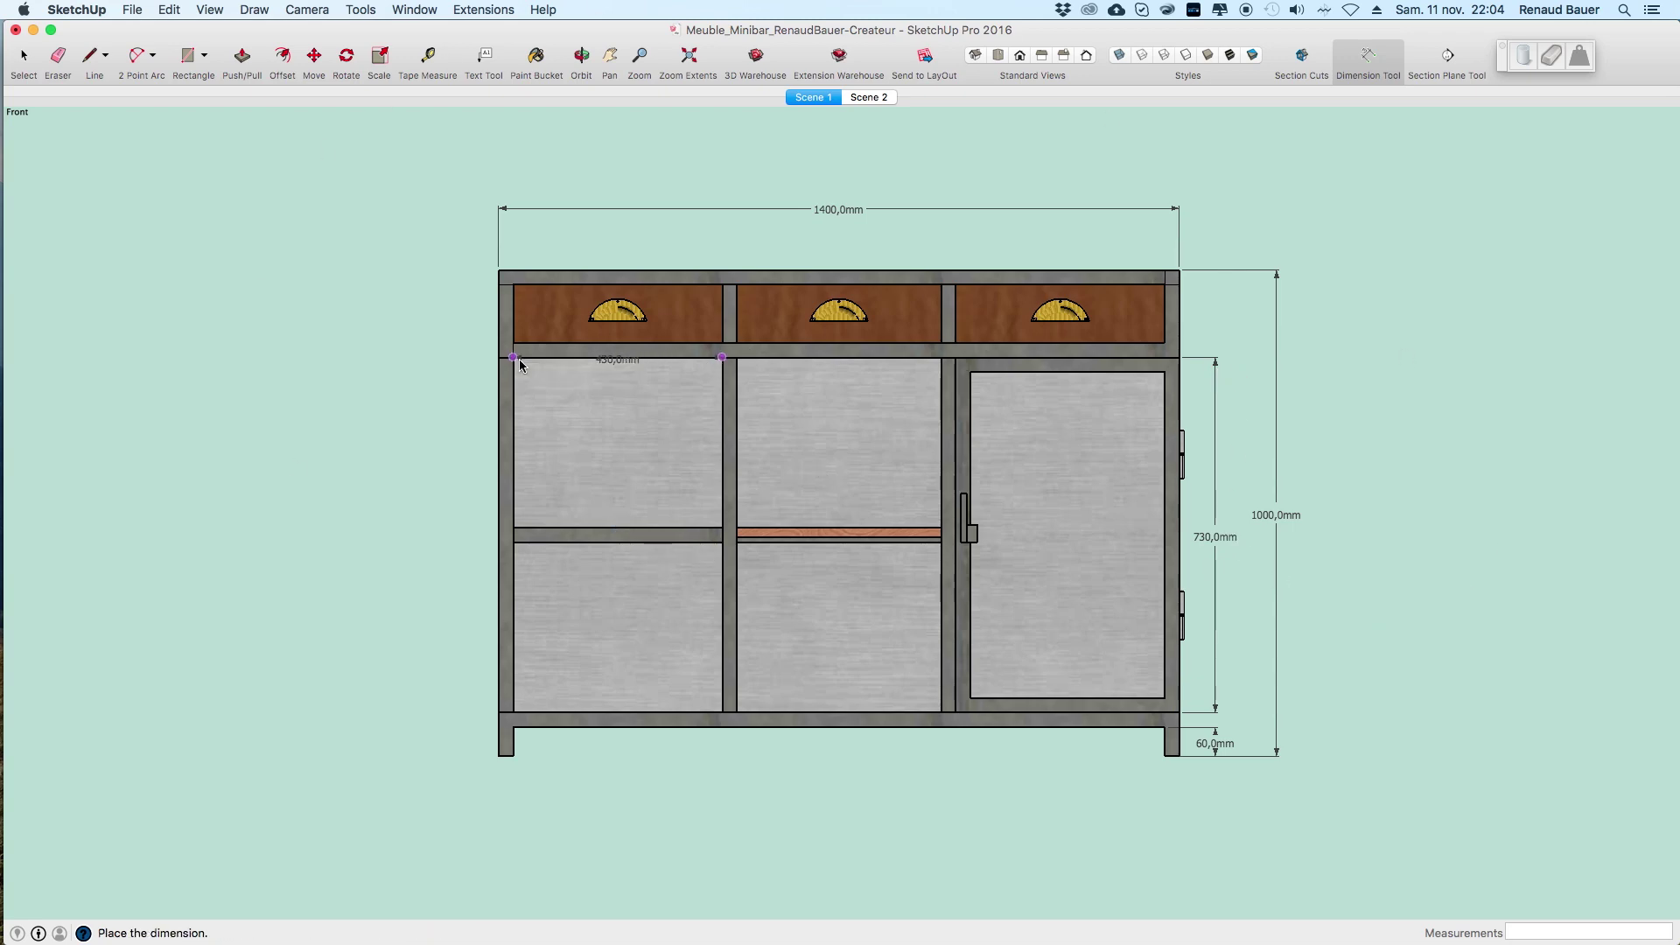
click(585, 805)
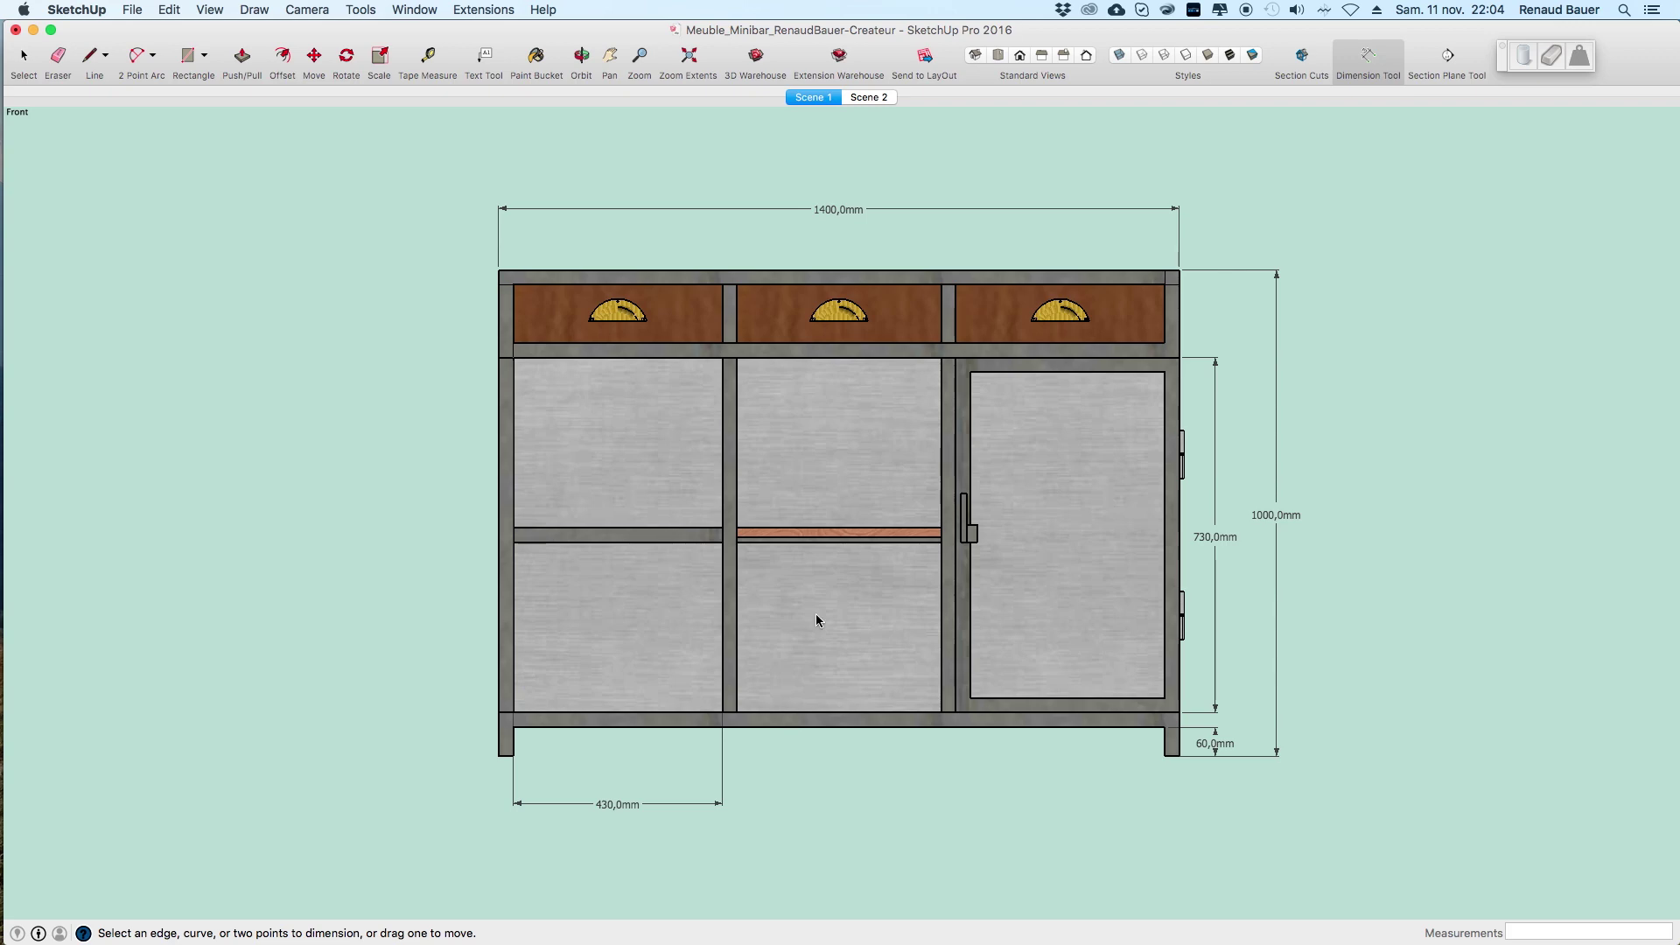
click(133, 11)
mouse_move(153, 278)
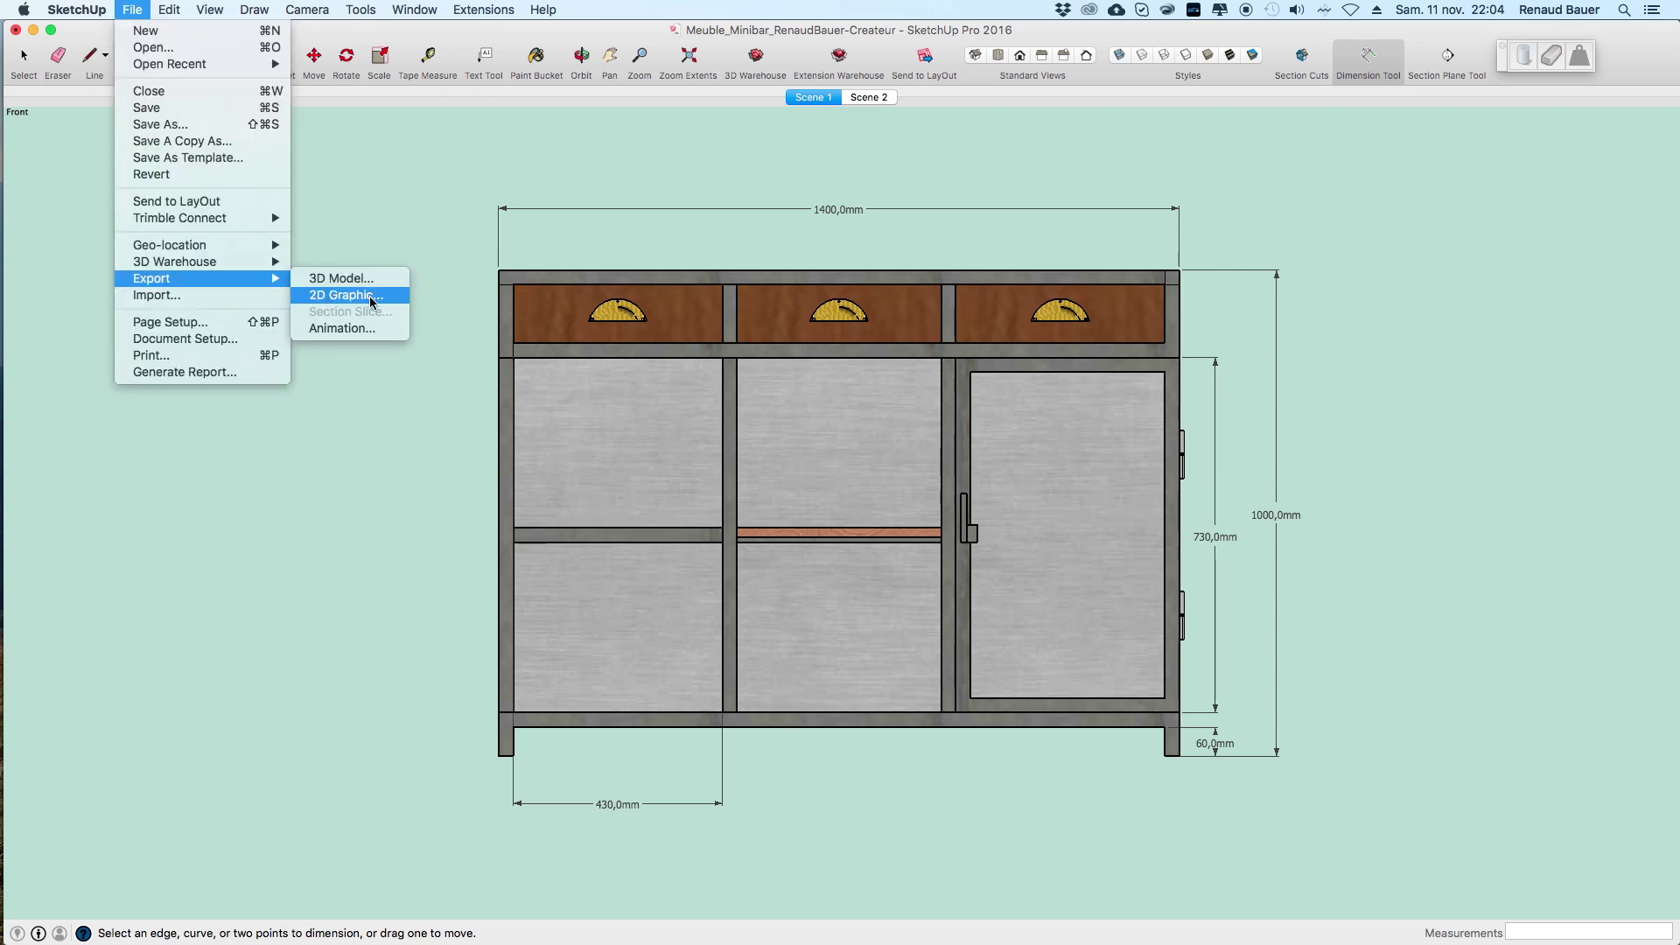
Open the JPEG 2D Graphic export, cancel it, and screenshot the dimensioned front view.
click(371, 302)
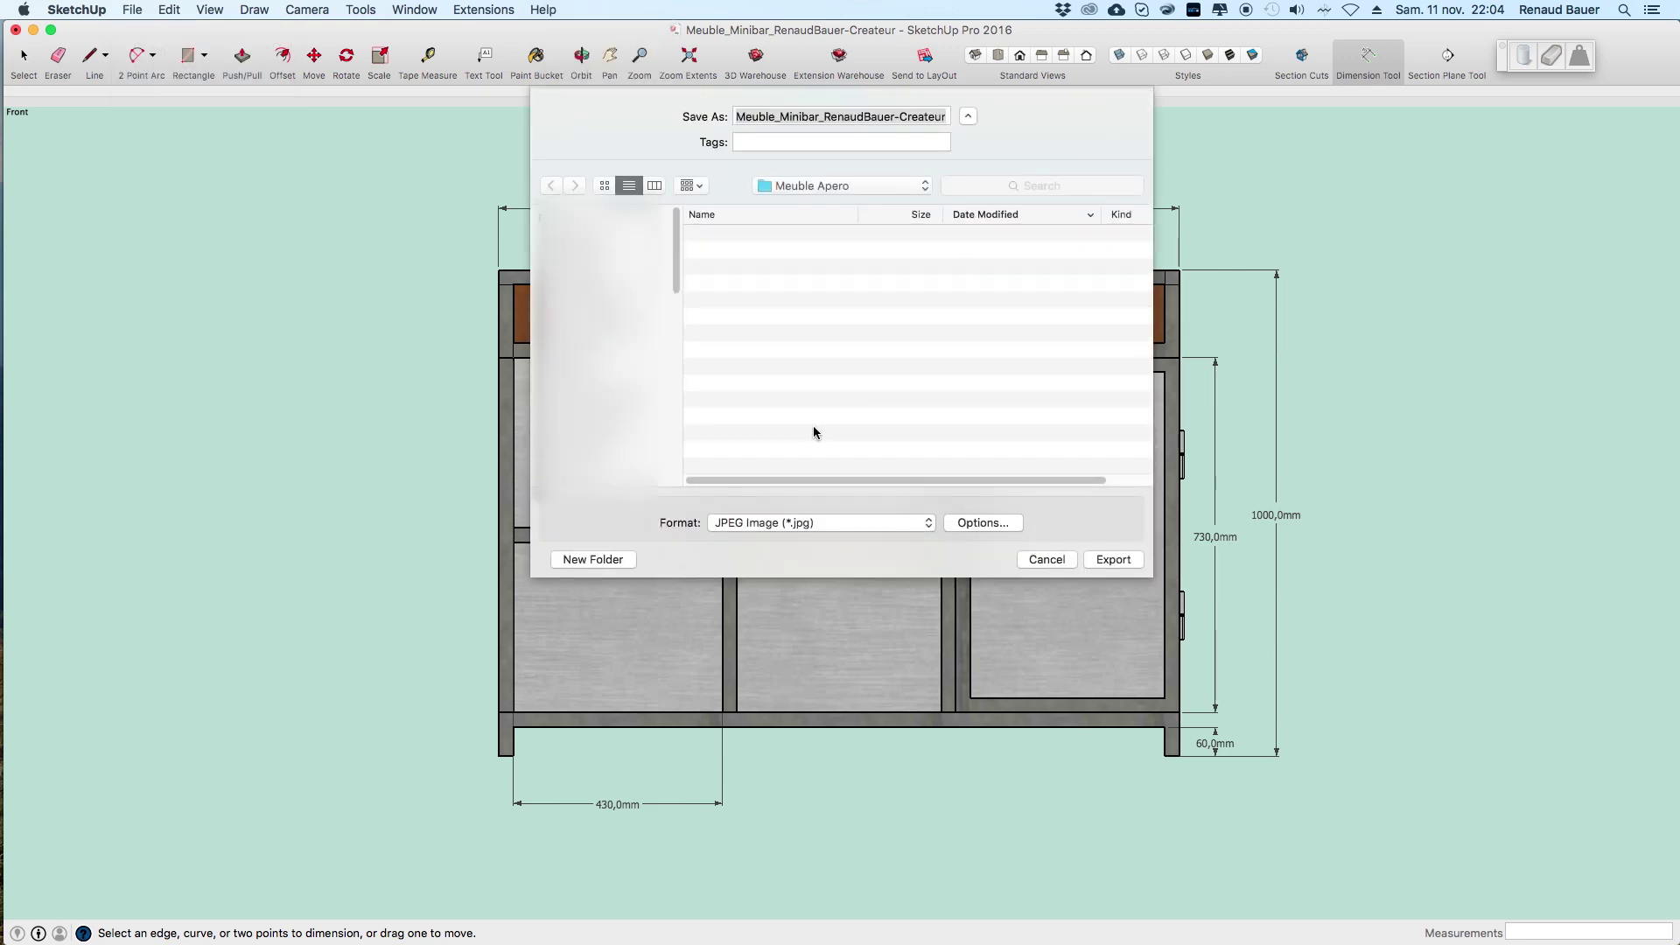
click(1044, 560)
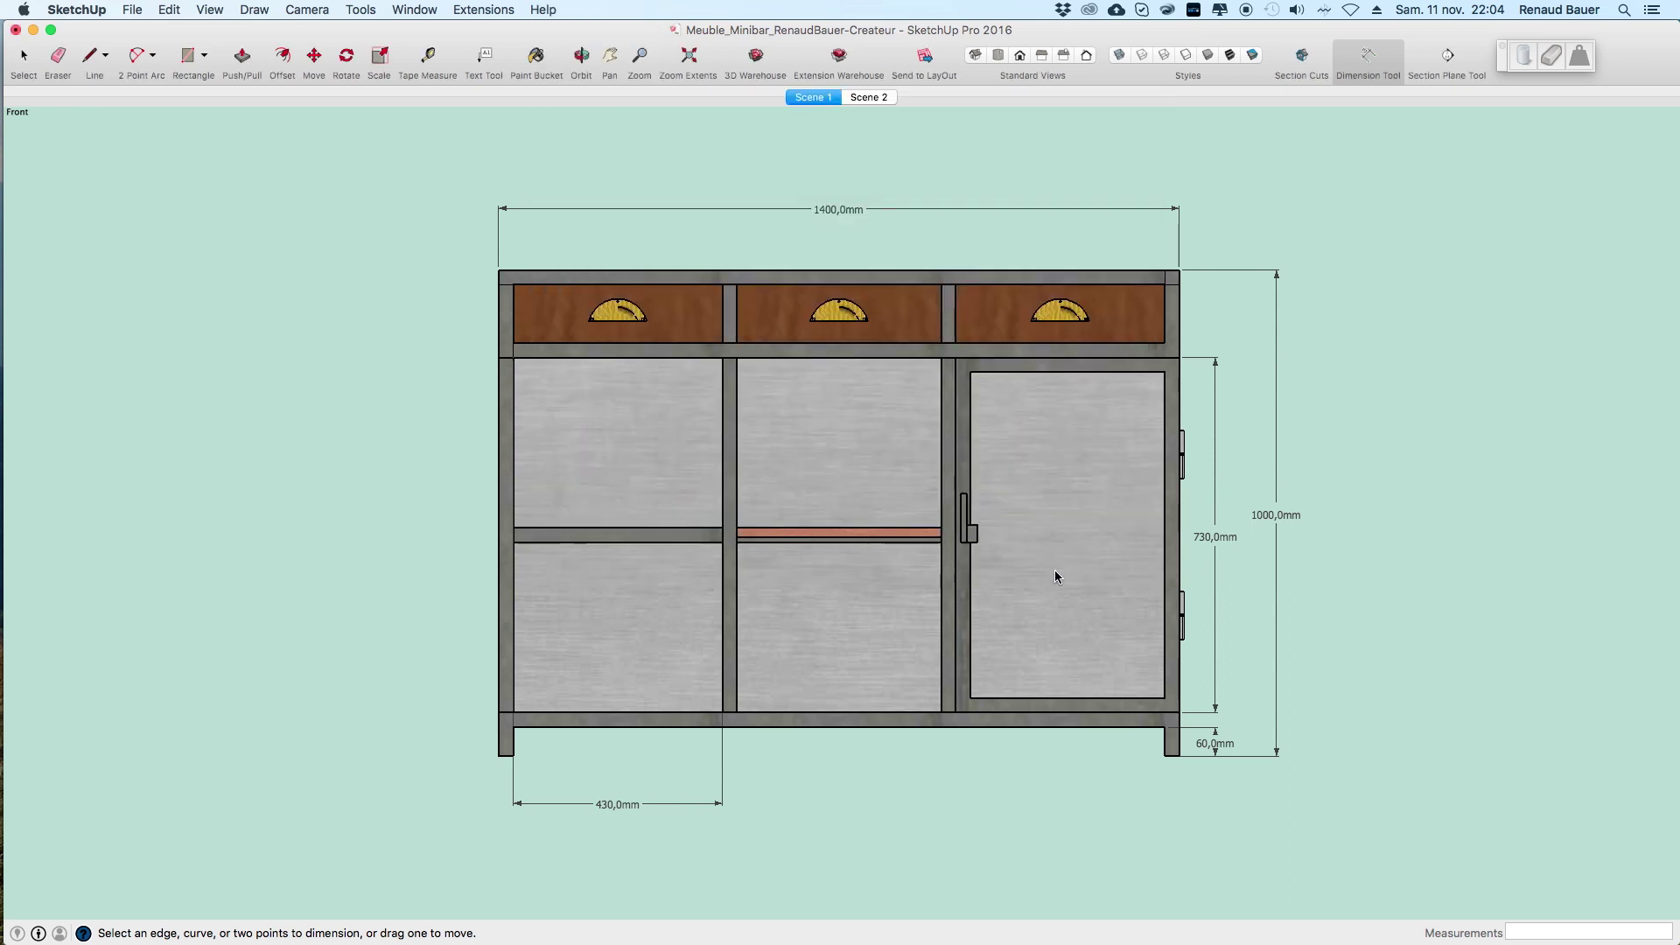
key(super+shift+4)
mouse_move(338, 165)
mouse_down()
mouse_move(1655, 888)
mouse_move(1405, 851)
mouse_up()
In Top view, add 520 mm depth, 1340 mm inner width and 460 mm inner depth dimensions, ending on Left view.
click(998, 56)
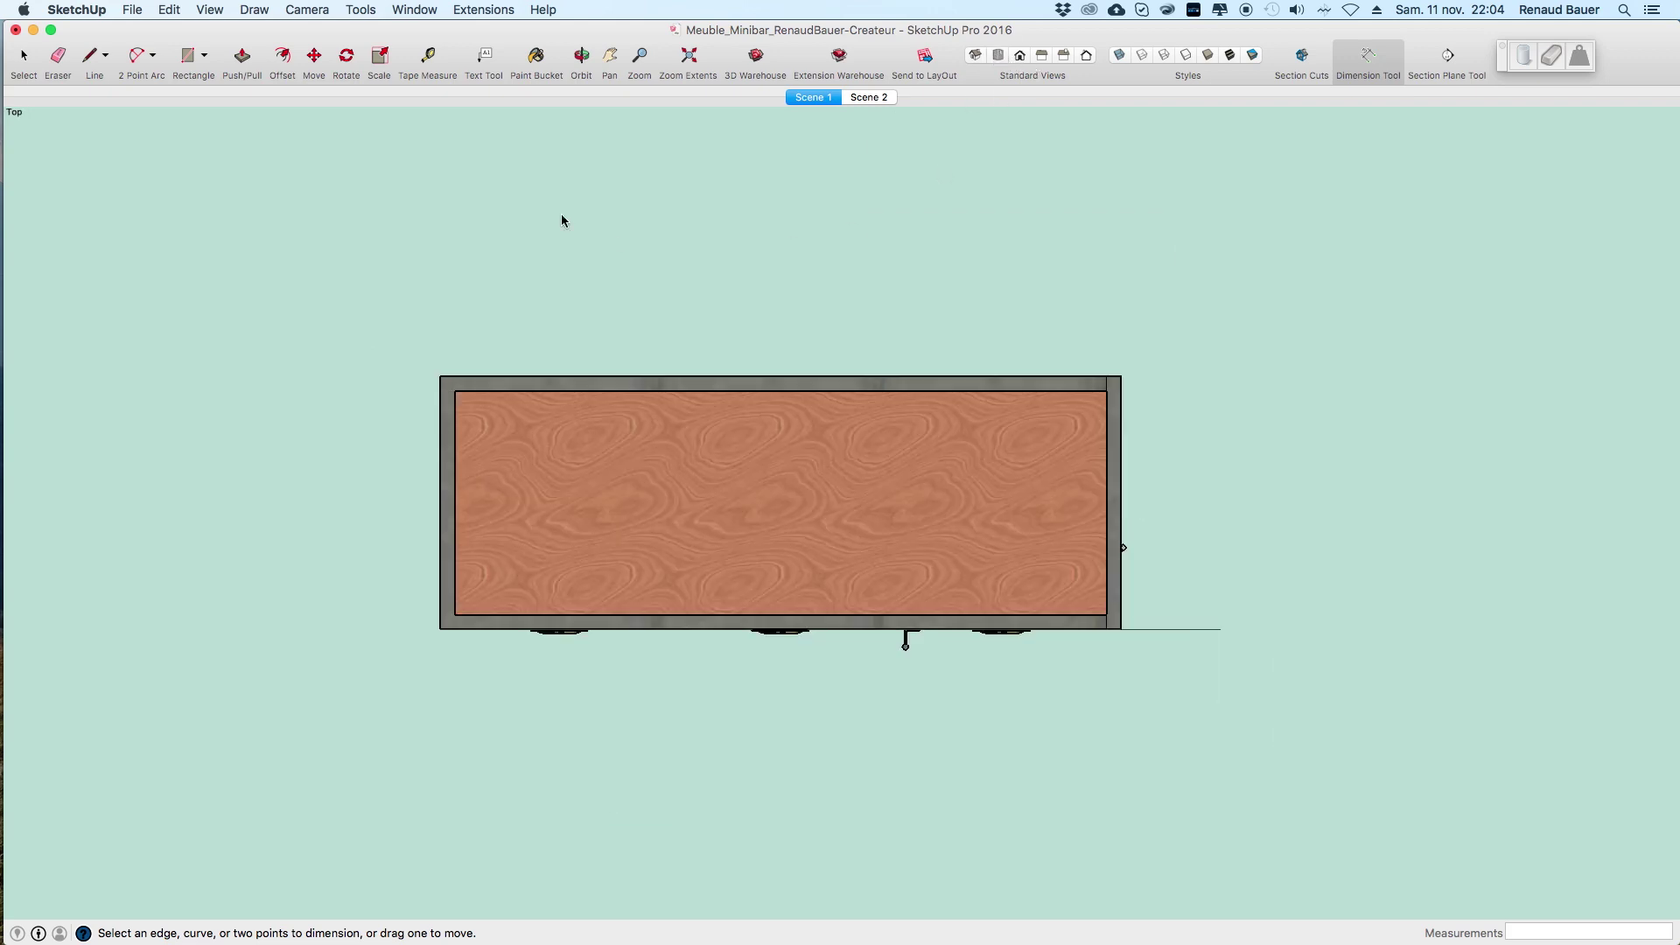
click(1120, 377)
click(1121, 629)
click(1184, 585)
click(1104, 386)
click(1106, 390)
click(455, 390)
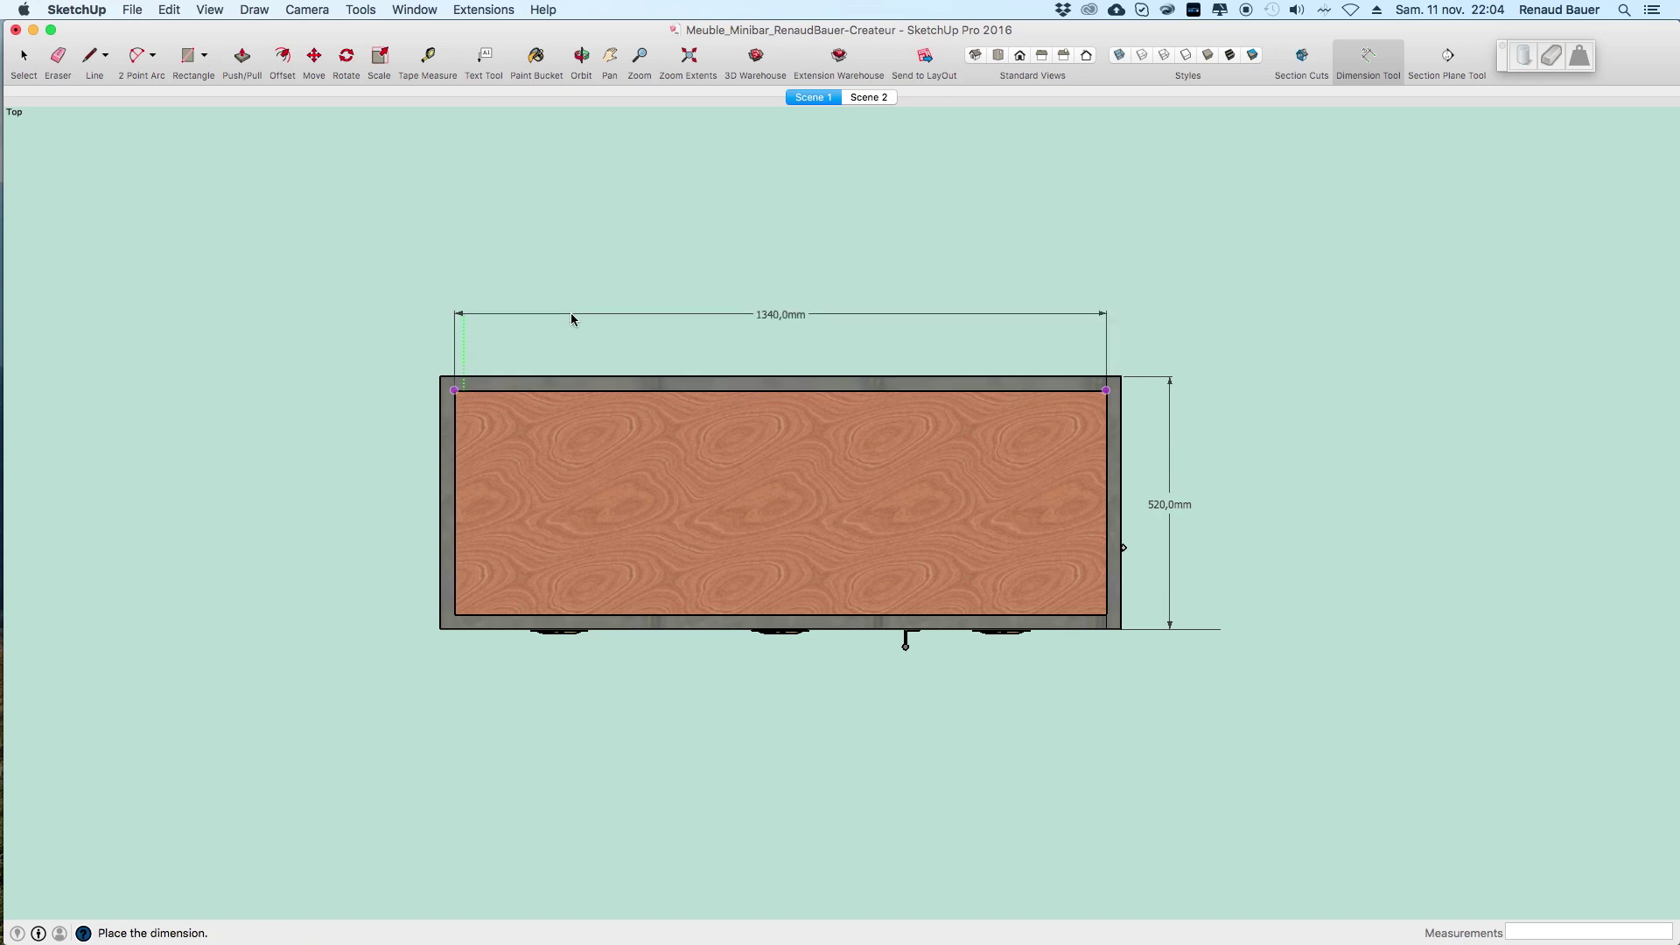
click(572, 319)
click(453, 615)
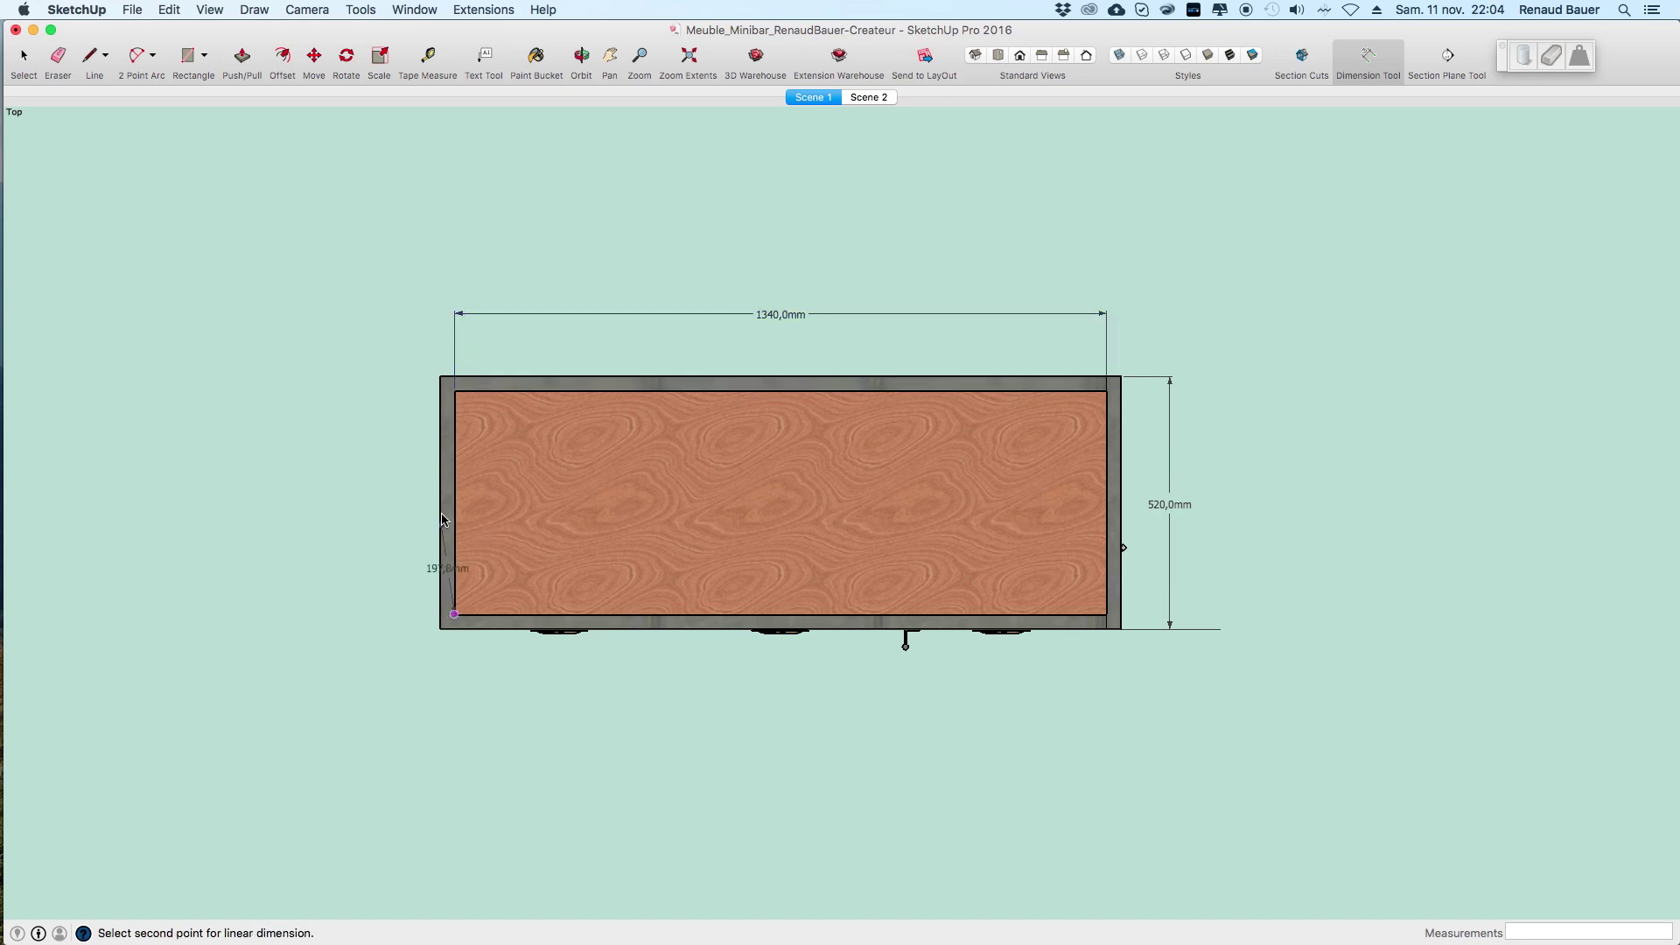
click(454, 392)
click(406, 418)
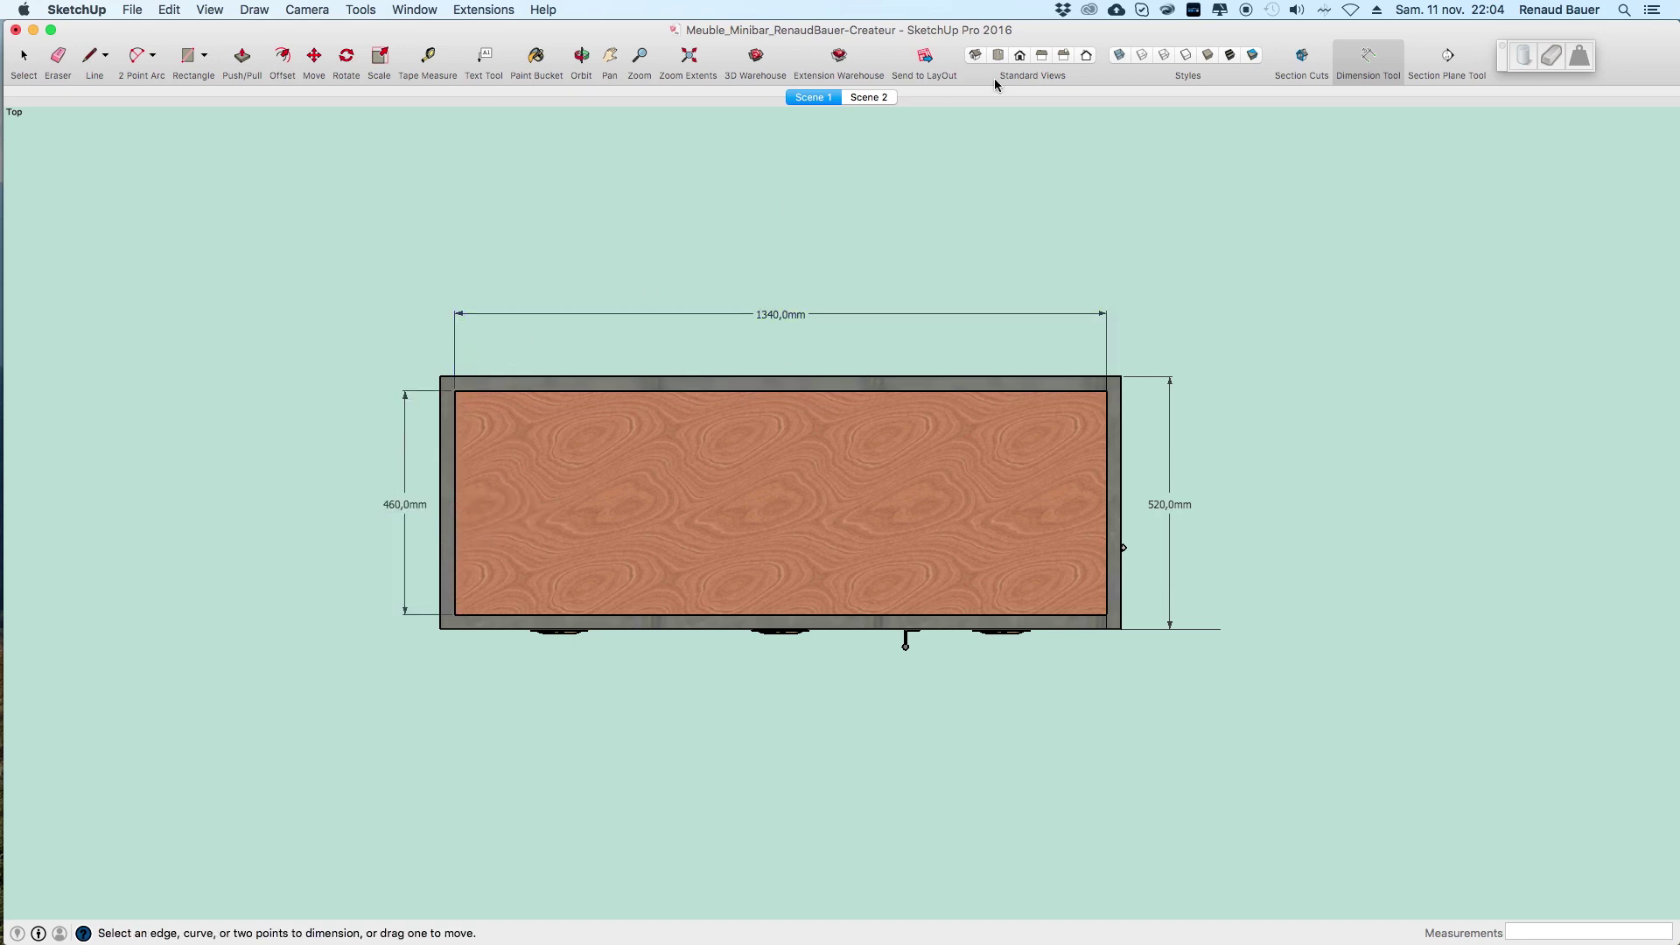
click(1041, 57)
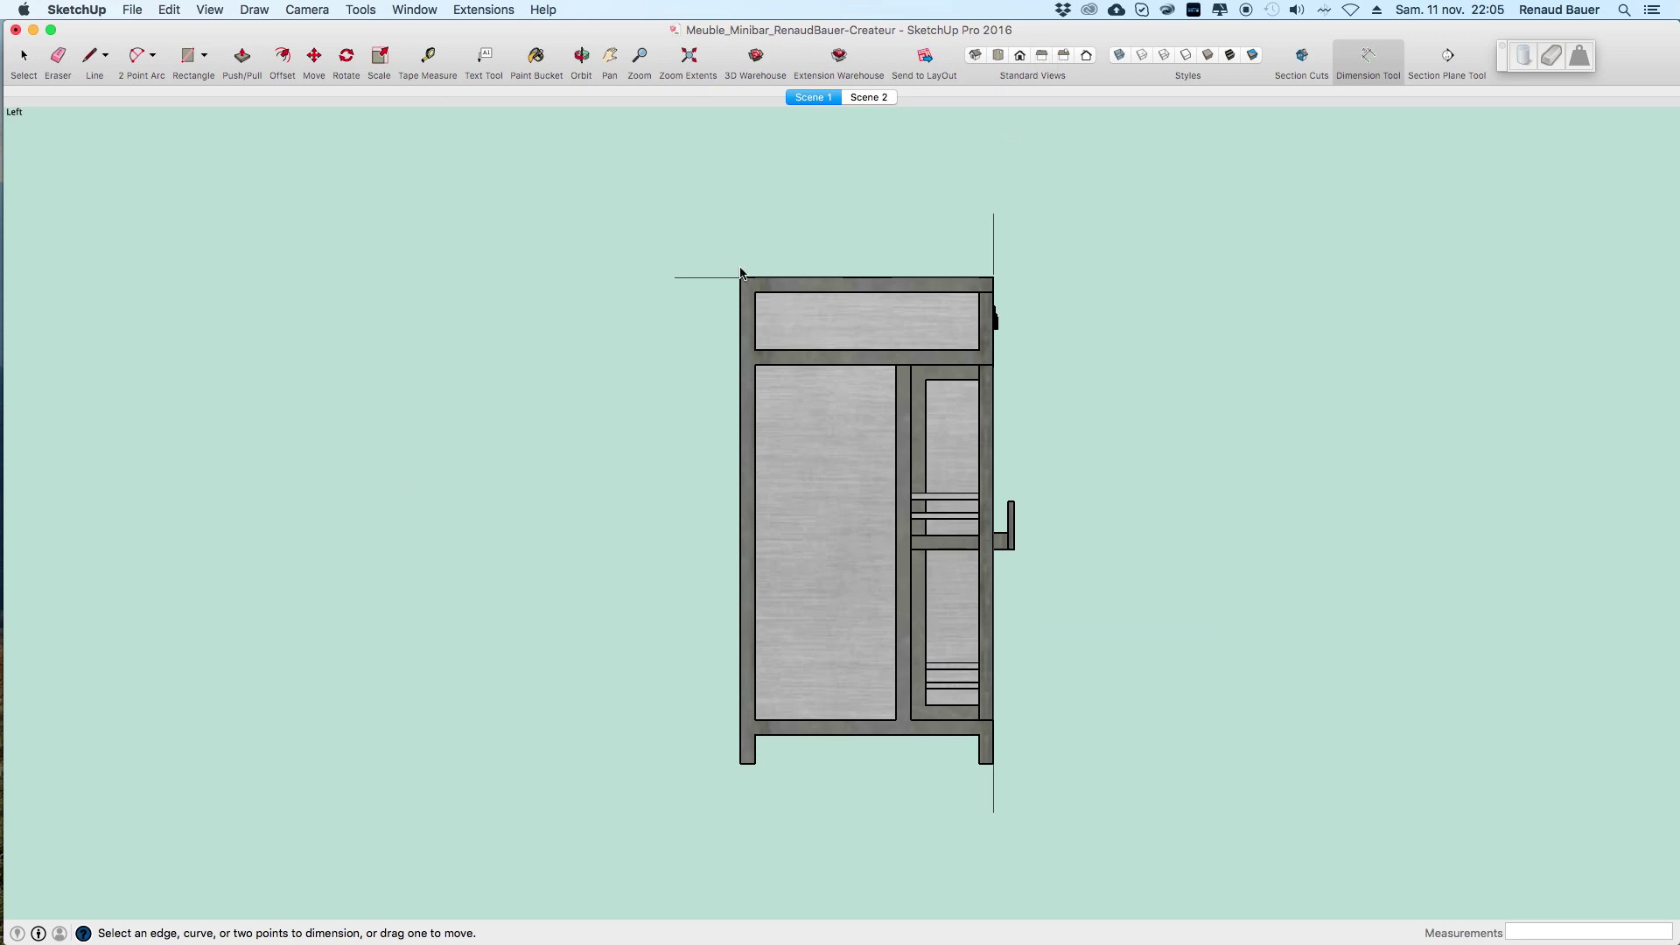
Switch between Front and Top views, ending on the dimensioned front elevation.
click(1017, 58)
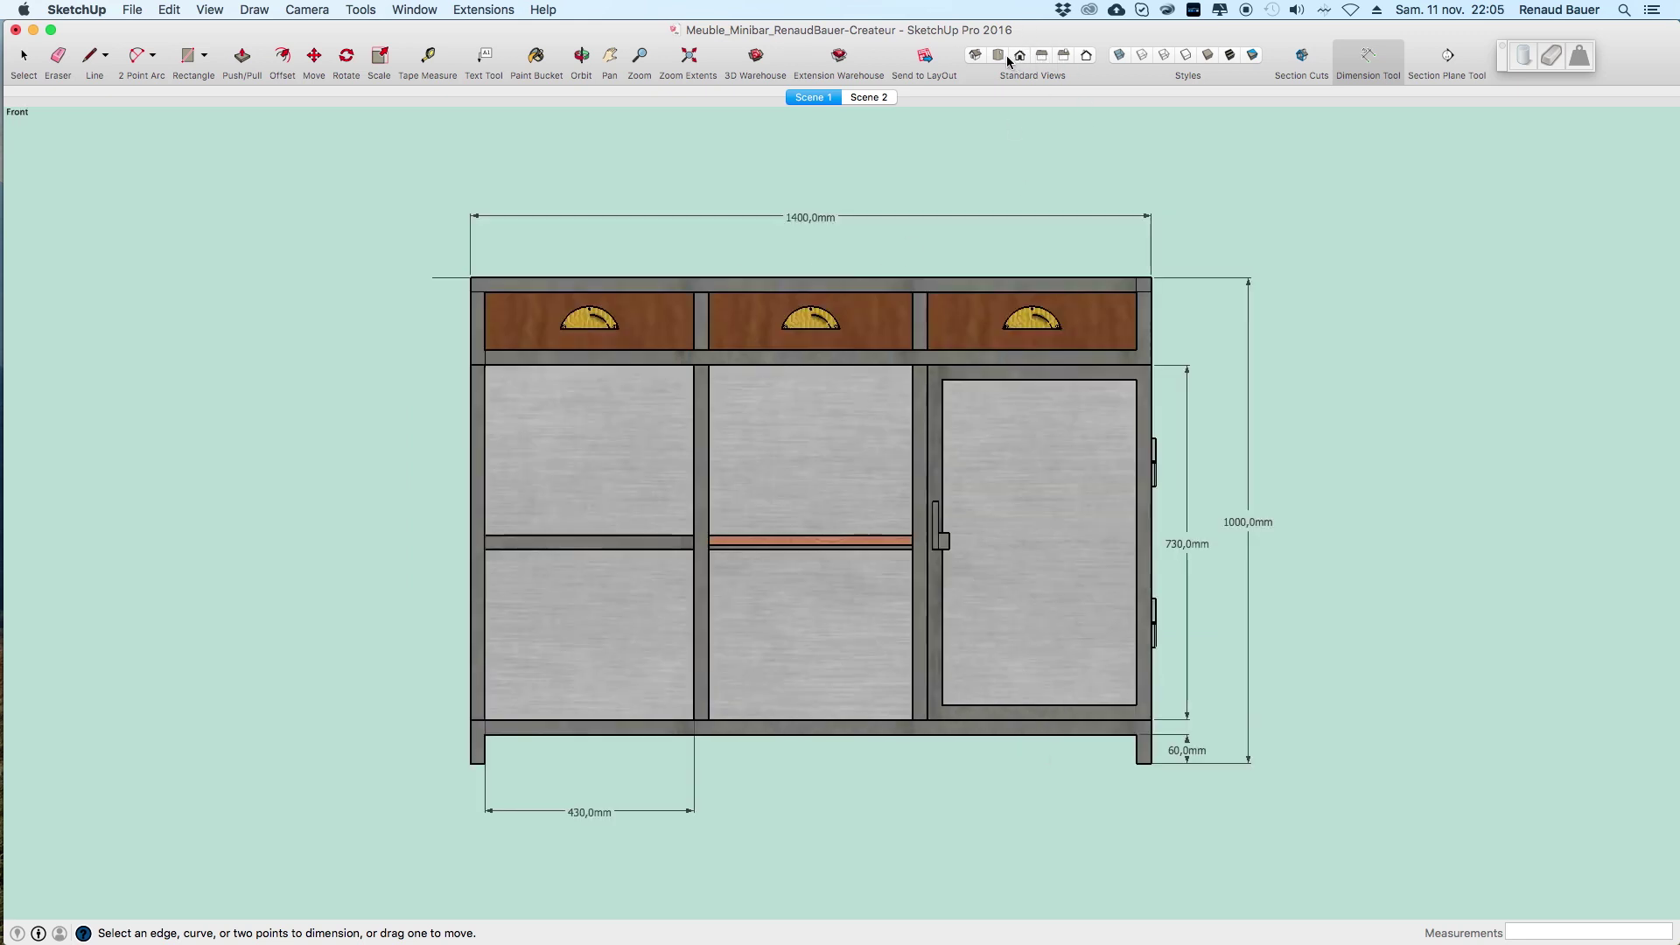
click(1002, 59)
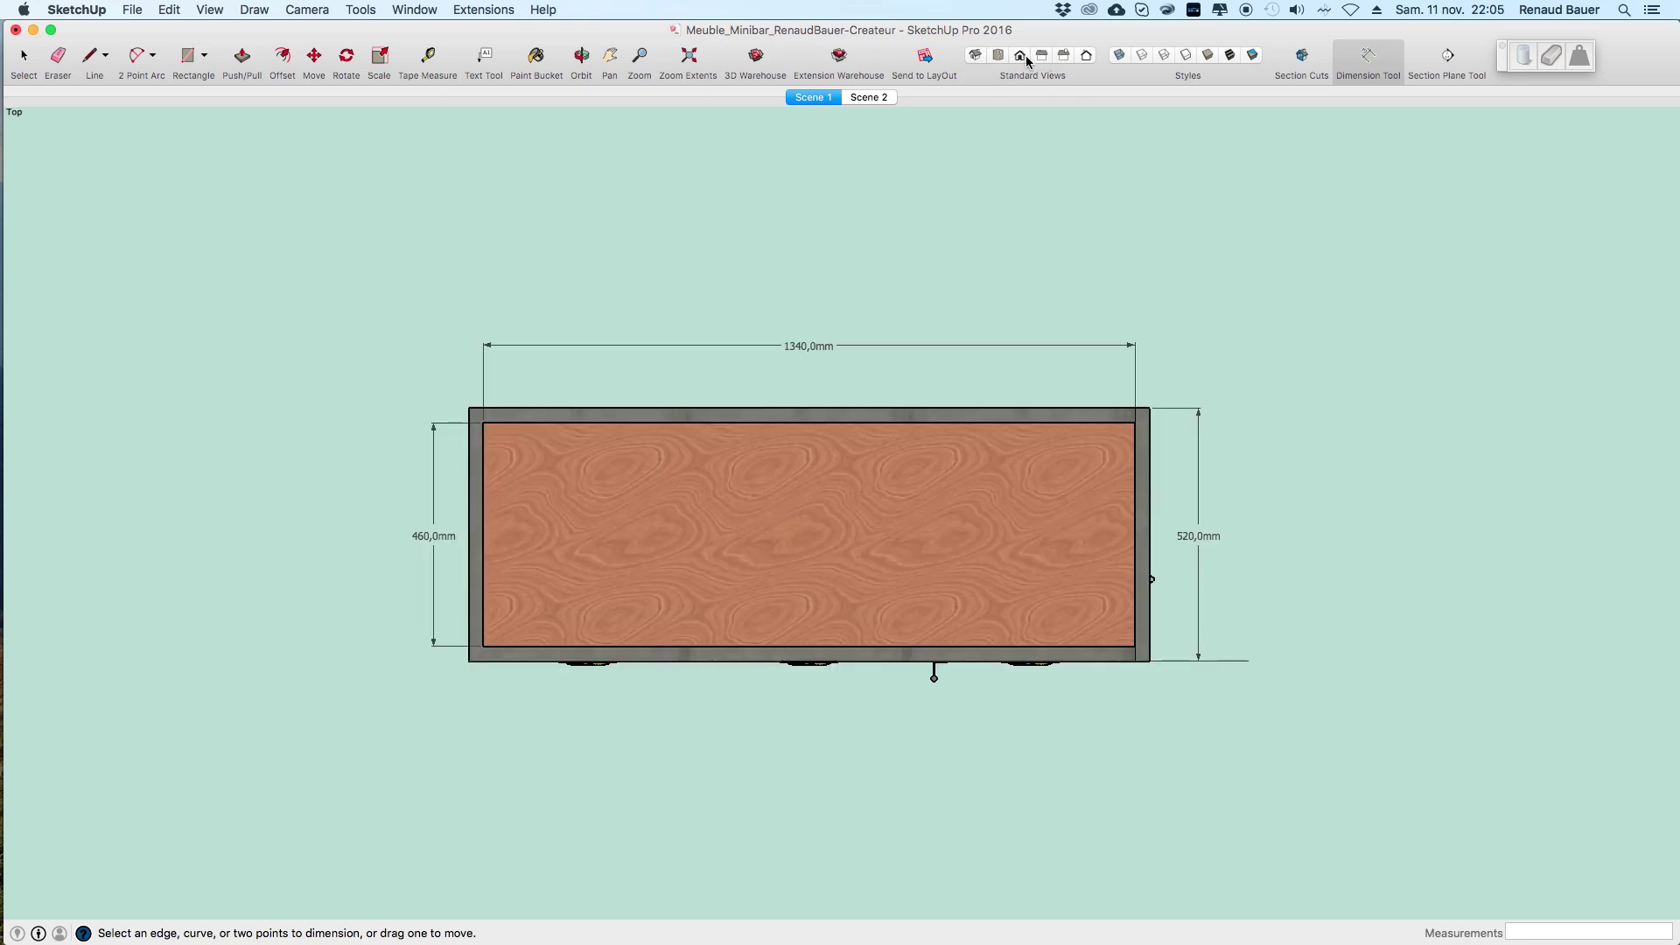
click(1021, 58)
click(1019, 58)
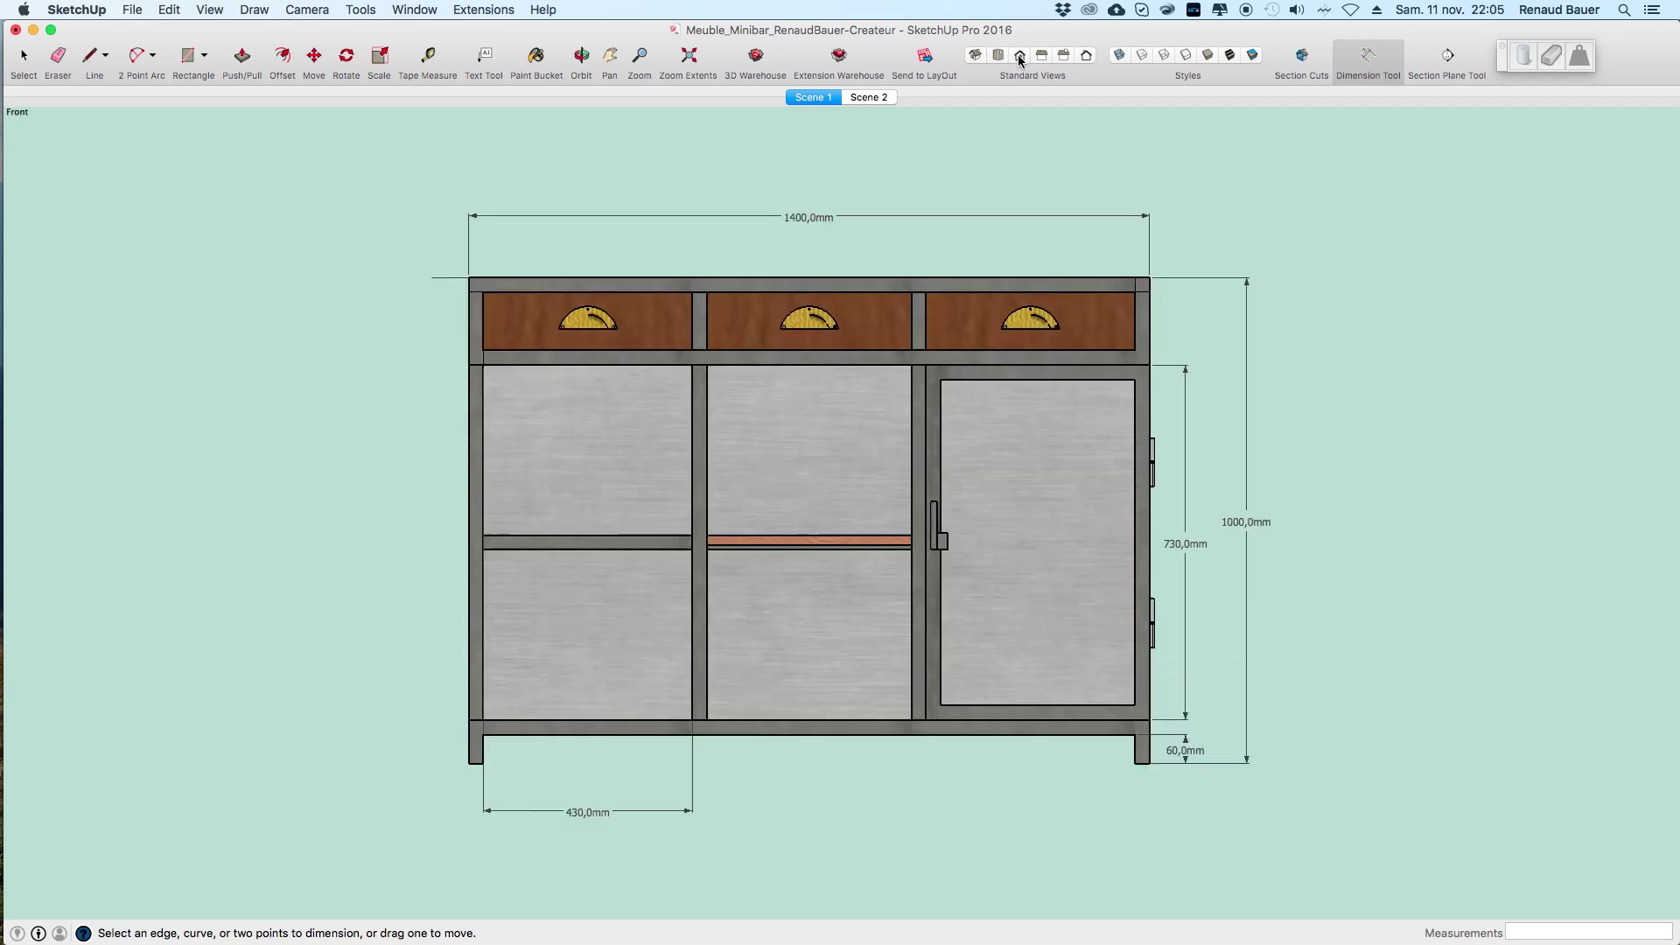
click(223, 10)
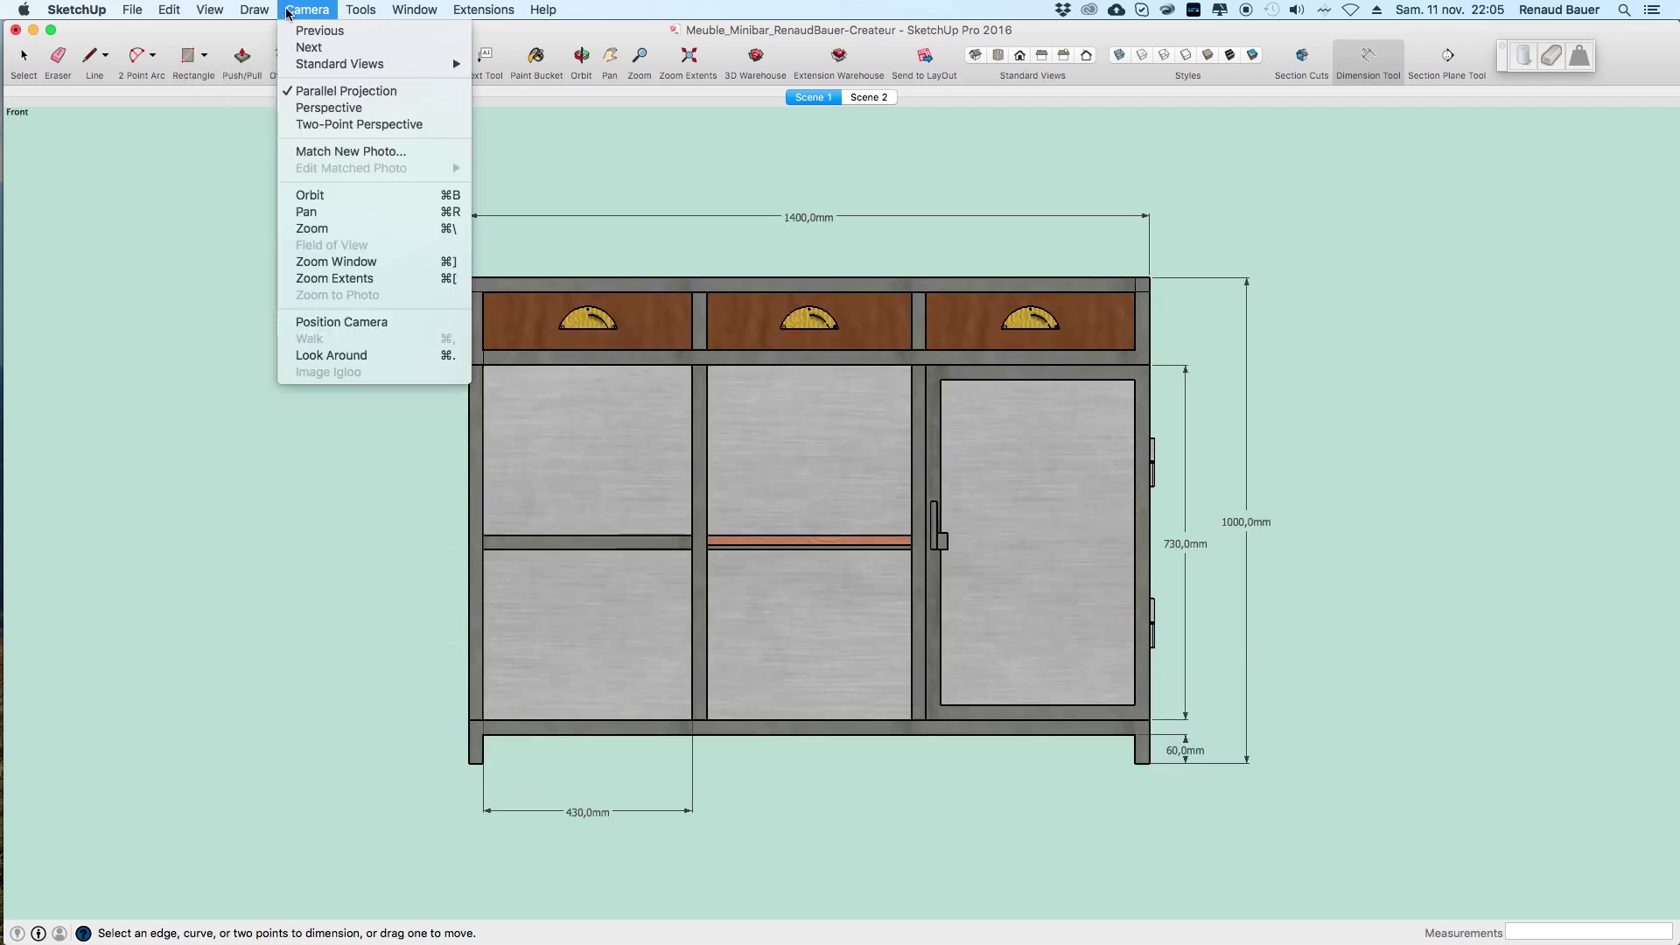
Switch back to Perspective and orbit upward to show the cabinet's top with all dimensions.
click(335, 123)
mouse_move(901, 329)
mouse_down()
mouse_move(754, 360)
mouse_move(919, 298)
mouse_up()
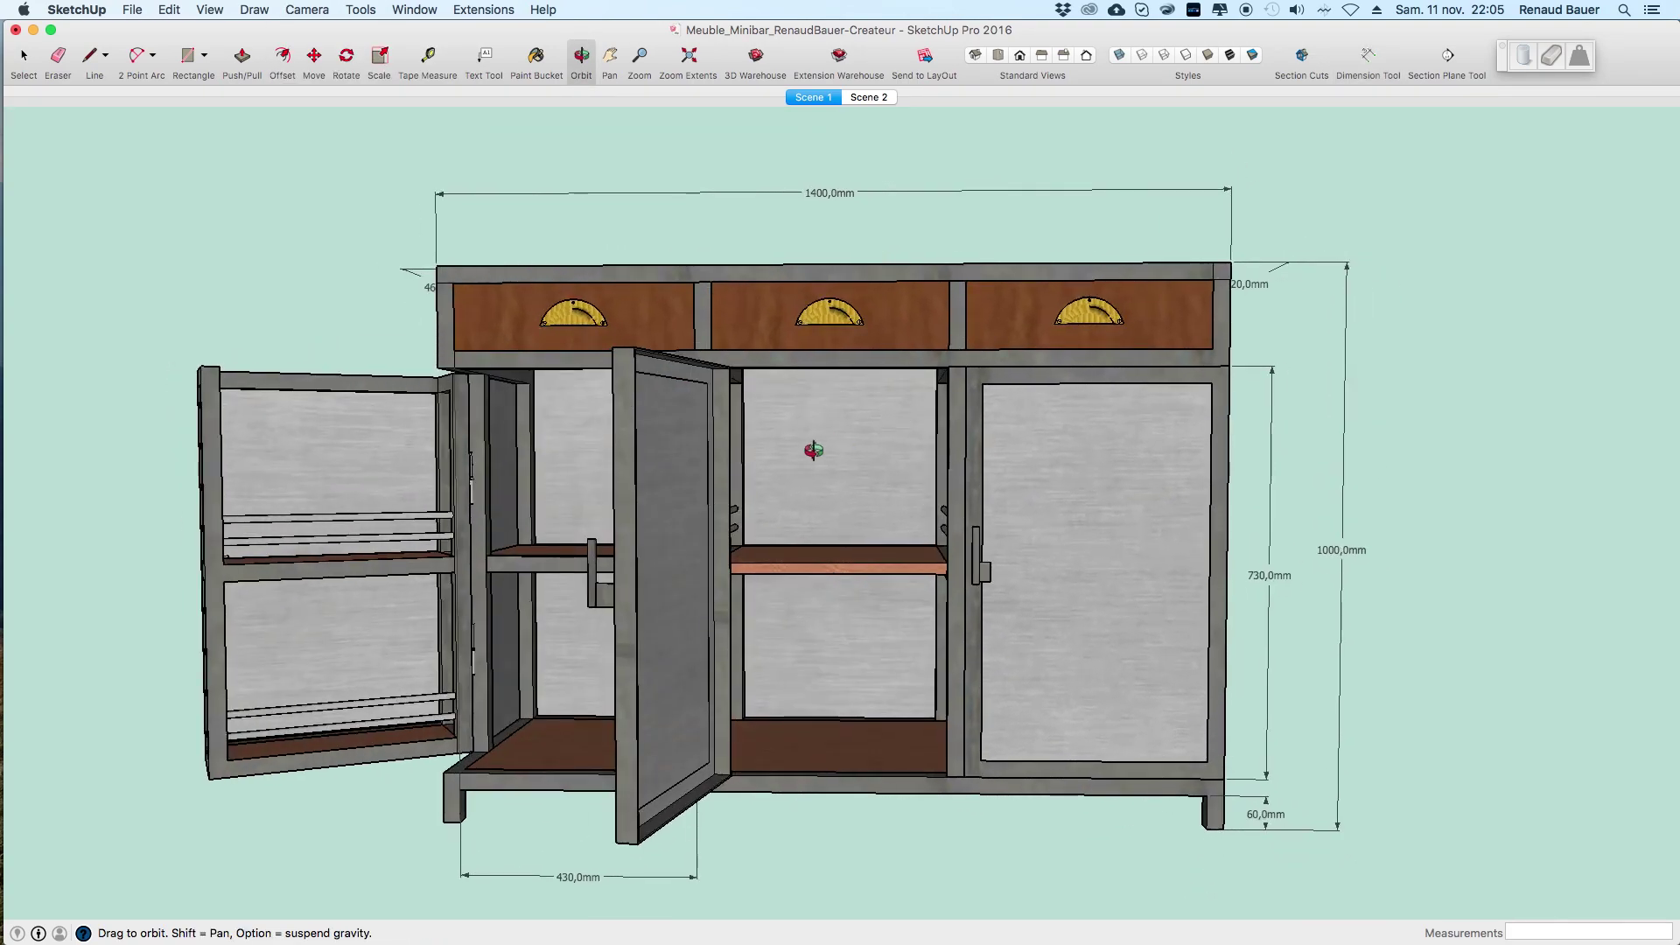
mouse_move(813, 451)
mouse_down()
mouse_move(1073, 371)
mouse_move(667, 470)
mouse_move(686, 499)
mouse_move(811, 543)
mouse_up()
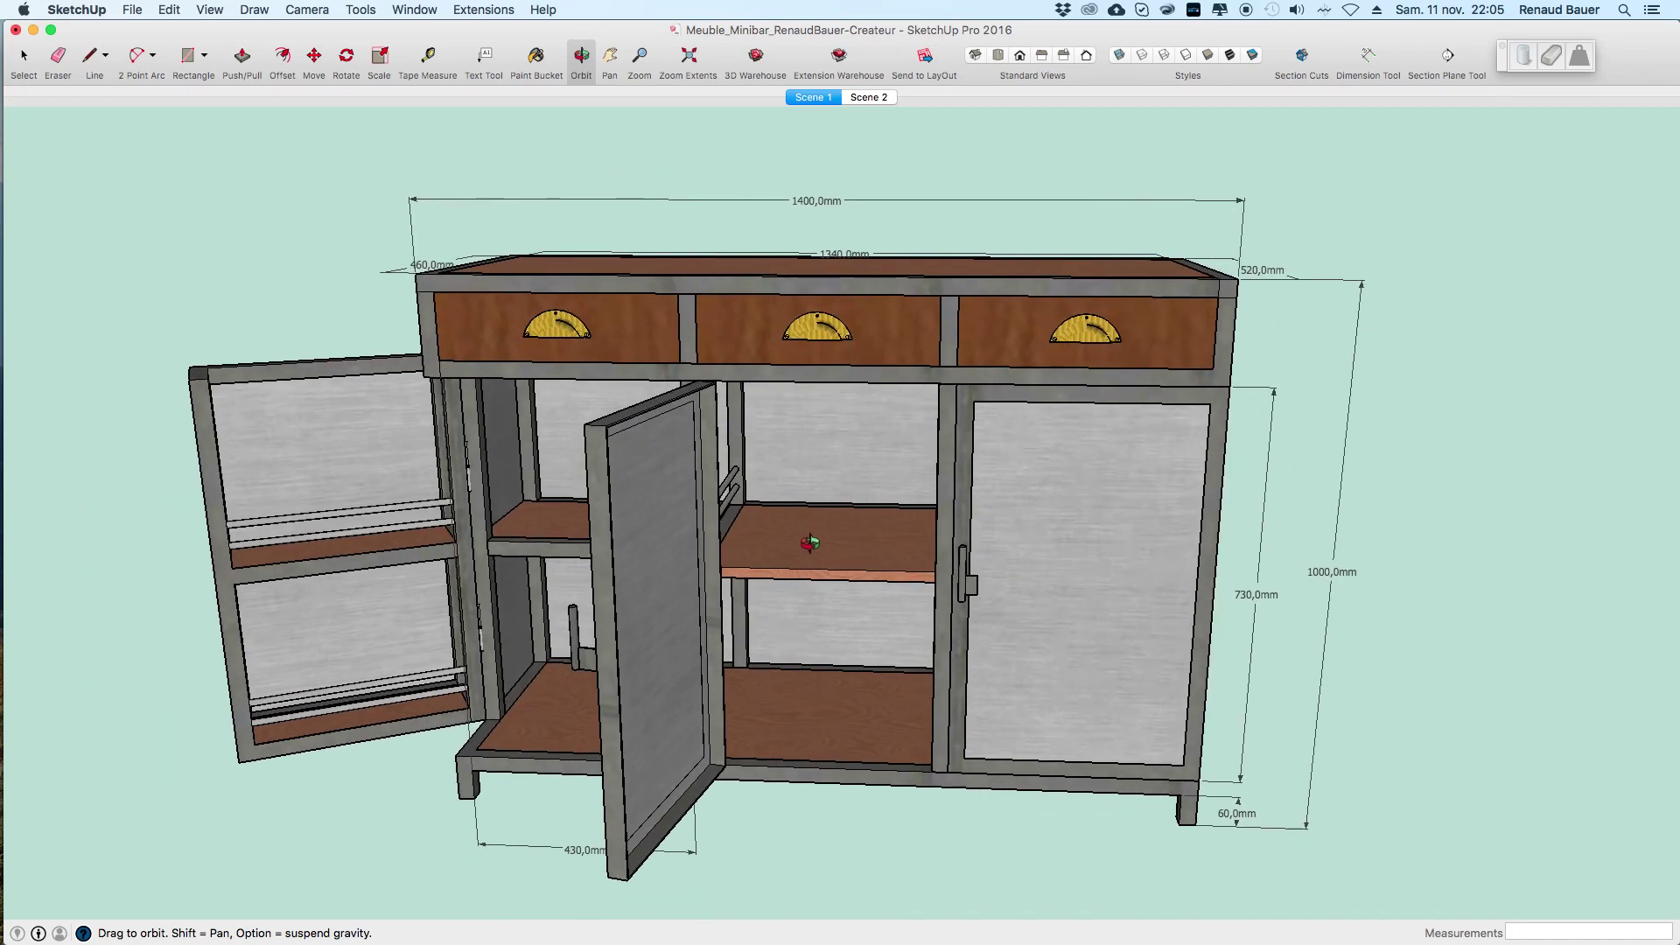
mouse_move(553, 411)
mouse_down()
mouse_move(761, 532)
mouse_move(795, 532)
mouse_move(796, 501)
mouse_move(816, 561)
mouse_up()
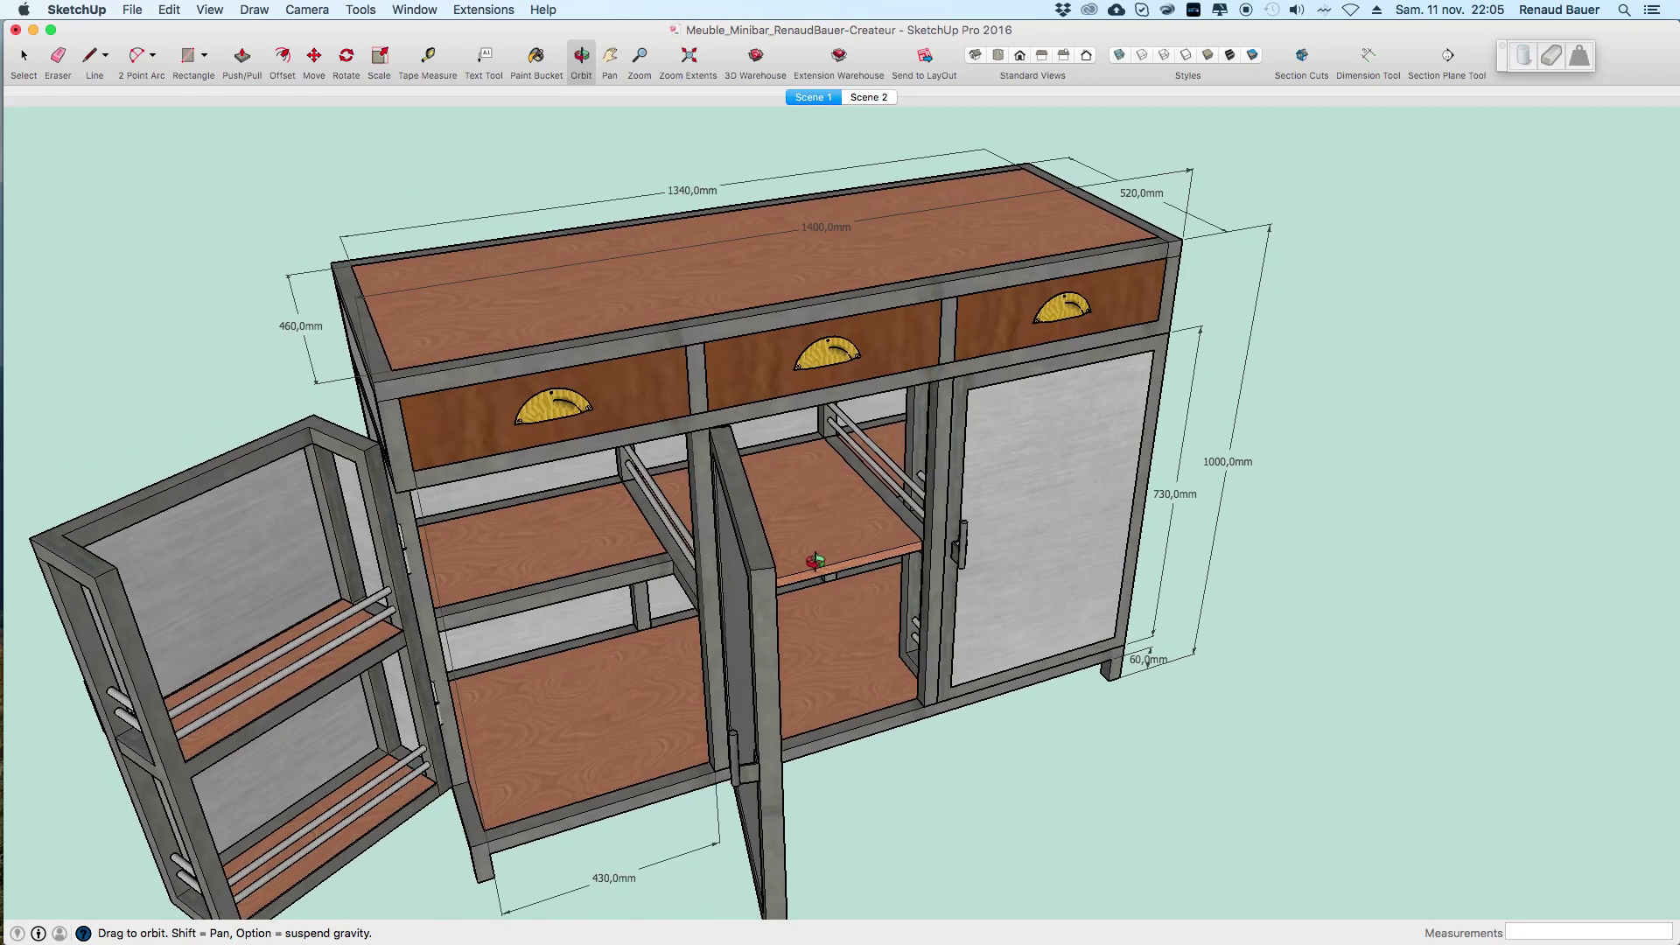